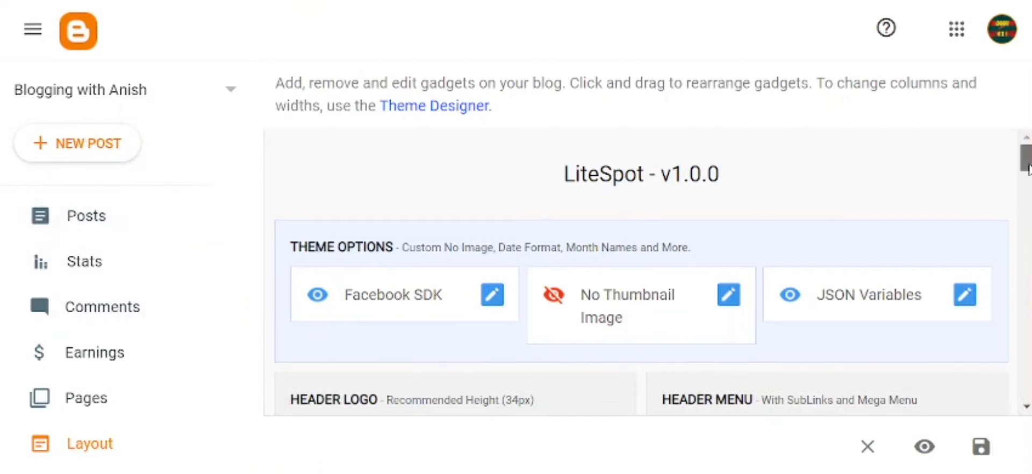
Open the Header Logo gadget's settings and review the blog title, description and logo image.
{"action": "mouse_move", "coordinate": [1026, 169]}
{"action": "left_mouse_down"}
{"action": "mouse_move", "coordinate": [1027, 327]}
{"action": "mouse_move", "coordinate": [1021, 169]}
{"action": "left_mouse_up"}
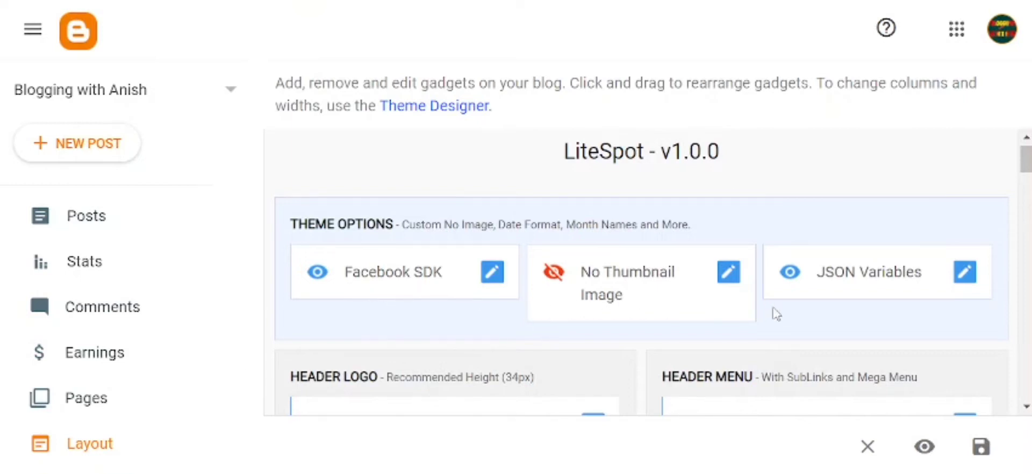
{"action": "scroll", "coordinate": [1025, 182], "scroll_direction": "down", "scroll_amount": 1}
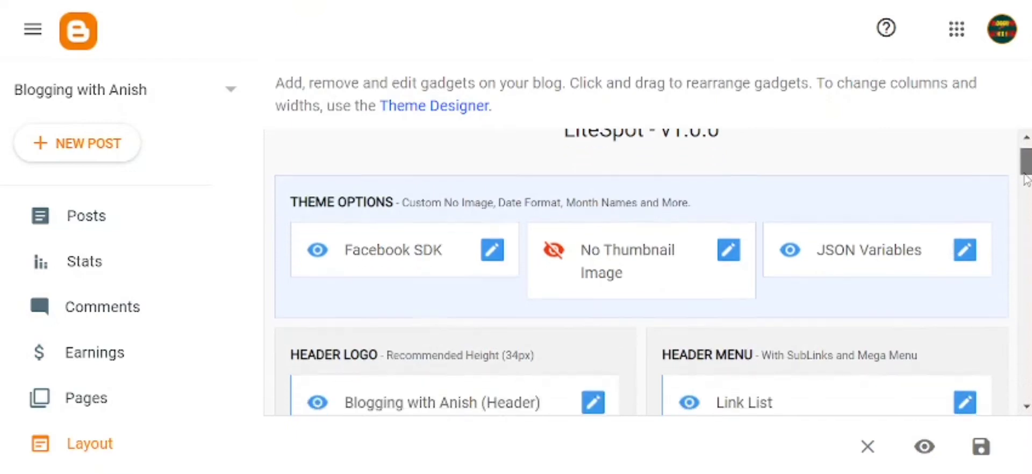
{"action": "scroll", "coordinate": [1025, 182], "scroll_direction": "down", "scroll_amount": 3}
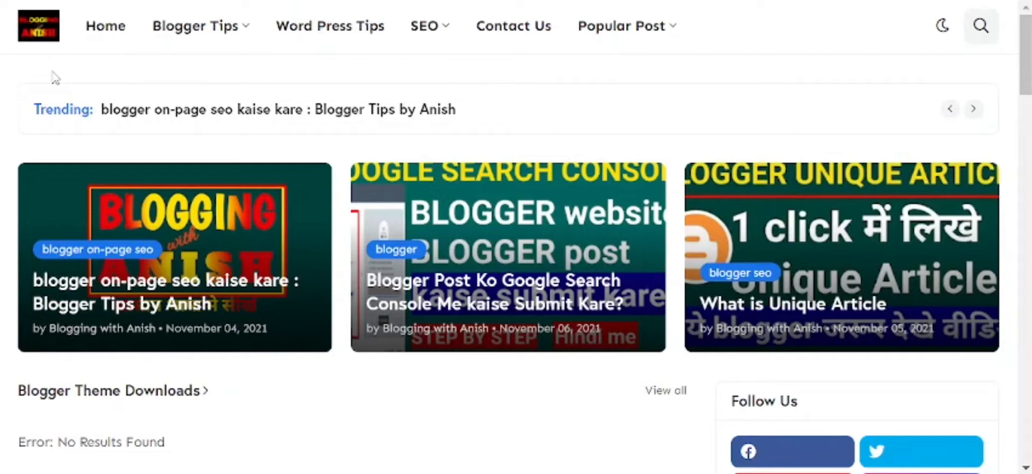
{"action": "left_click", "coordinate": [50, 48]}
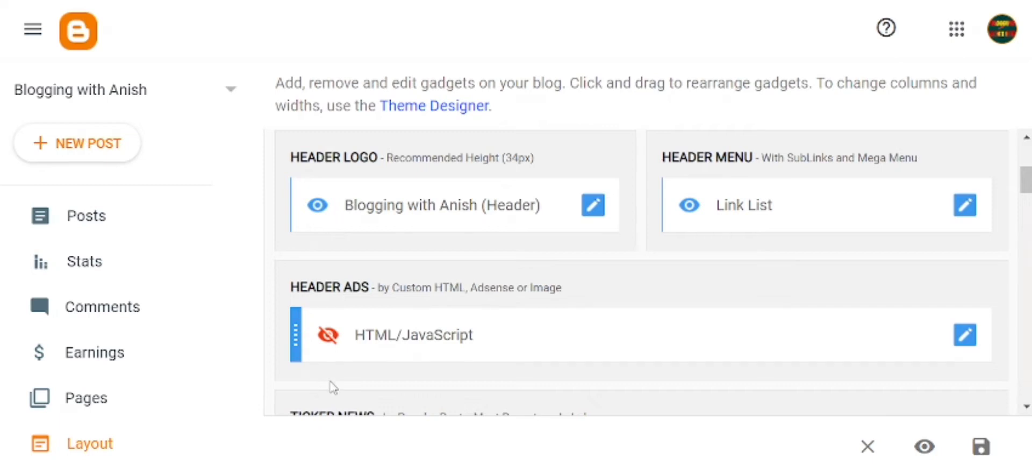
{"action": "left_click", "coordinate": [593, 214]}
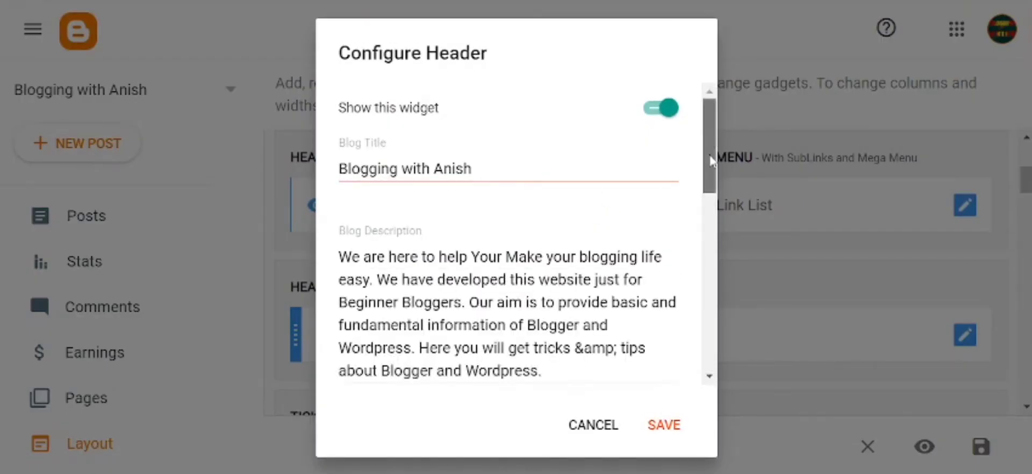
{"action": "scroll", "coordinate": [709, 161], "scroll_direction": "down", "scroll_amount": 1}
{"action": "scroll", "coordinate": [709, 167], "scroll_direction": "down", "scroll_amount": 1}
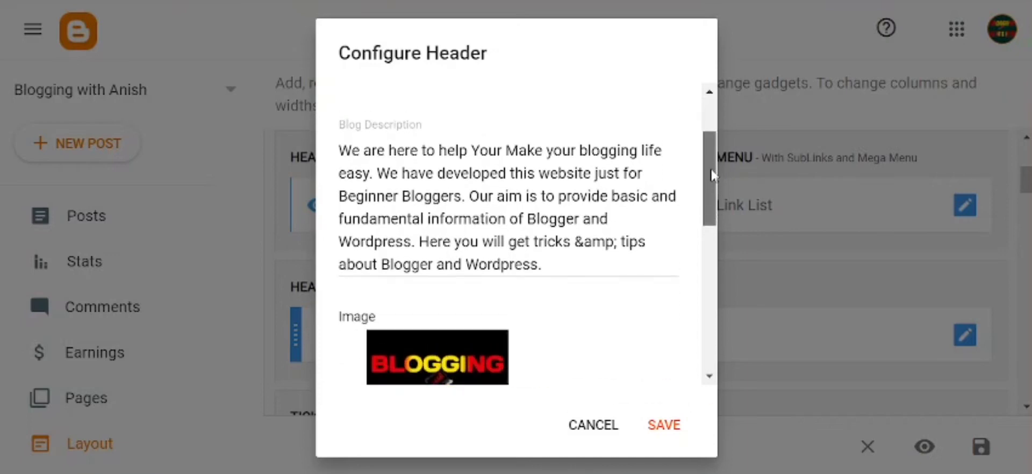
{"action": "scroll", "coordinate": [710, 174], "scroll_direction": "up", "scroll_amount": 1}
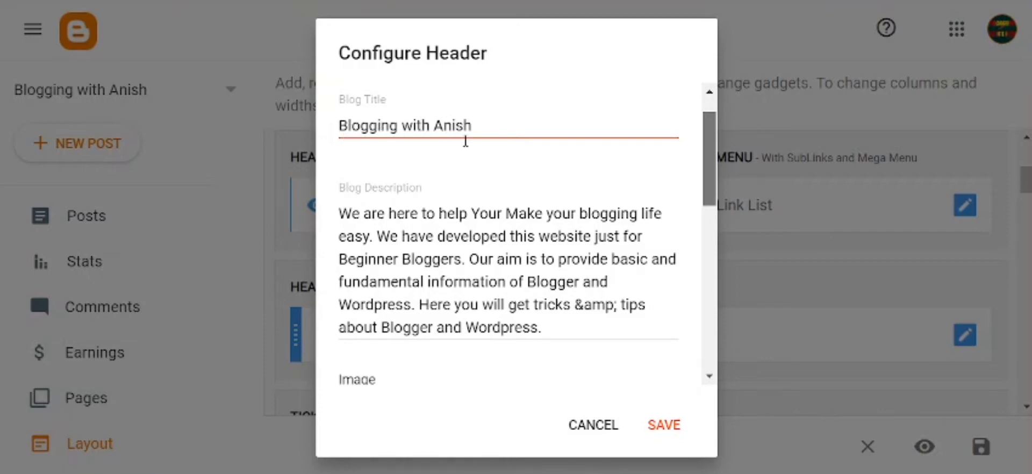
{"action": "scroll", "coordinate": [465, 141], "scroll_direction": "up", "scroll_amount": 1}
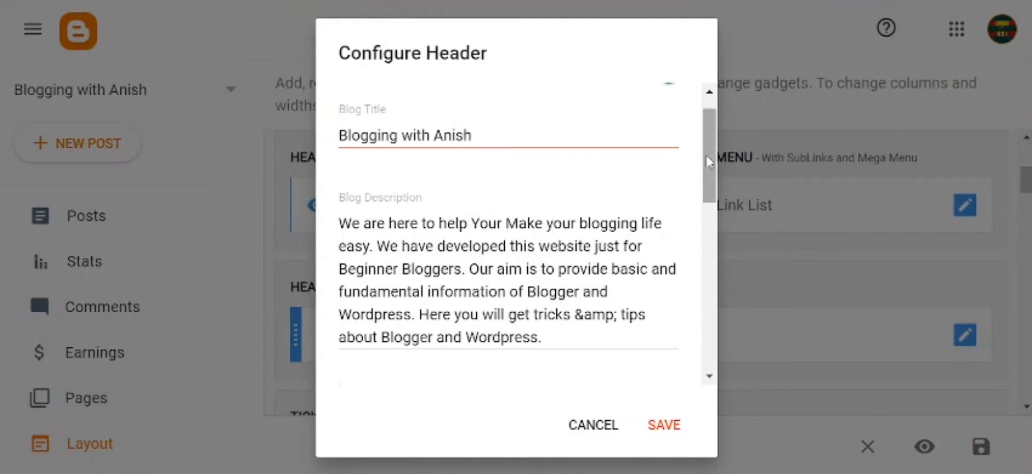
{"action": "scroll", "coordinate": [707, 189], "scroll_direction": "down", "scroll_amount": 2}
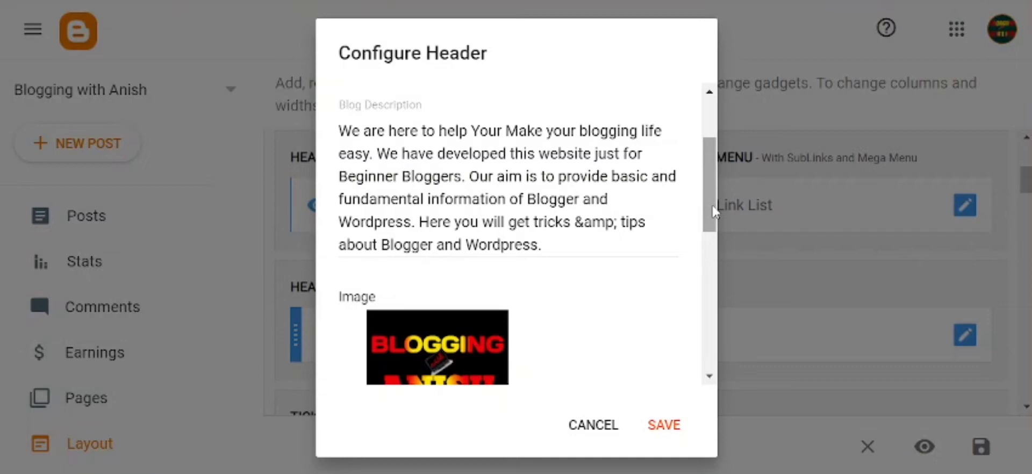
{"action": "left_click_drag", "start_coordinate": [714, 210], "coordinate": [713, 282]}
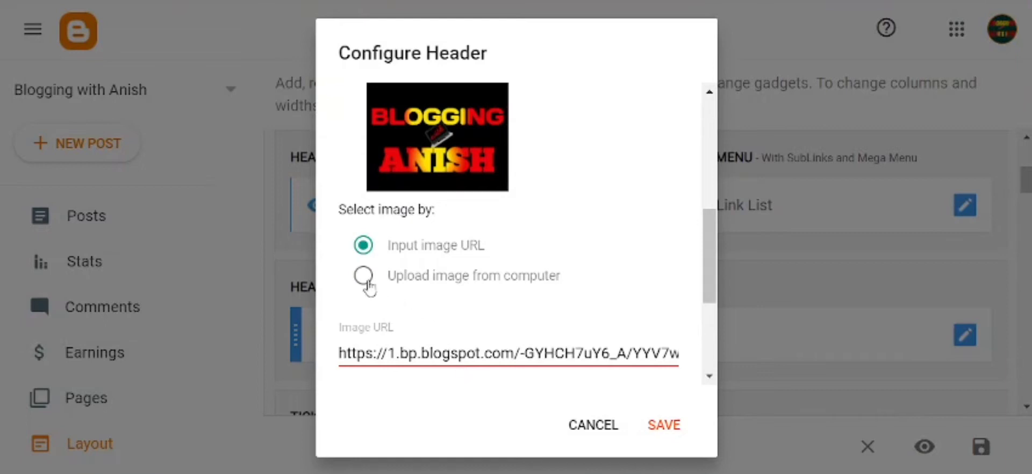
Try switching the header image source to uploading from the computer, and discard the header changes.
{"action": "left_click", "coordinate": [364, 276]}
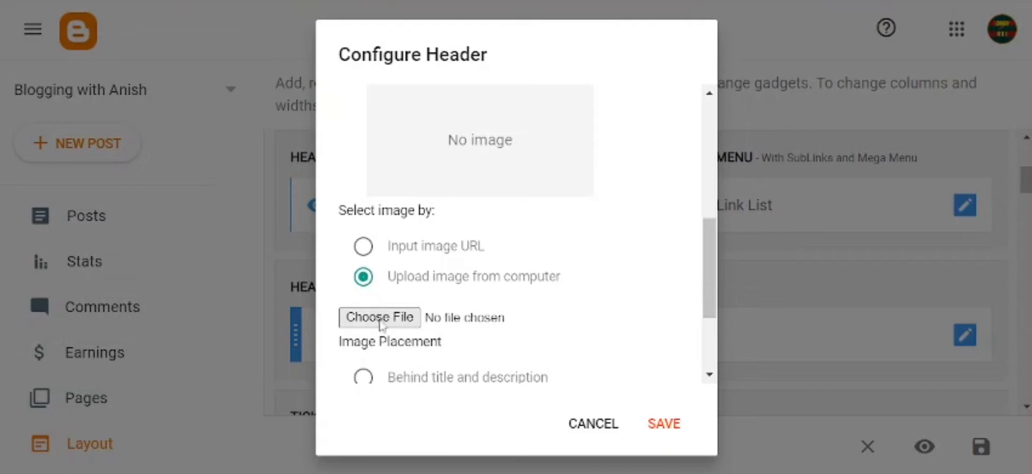
{"action": "left_click", "coordinate": [381, 321]}
{"action": "left_click", "coordinate": [378, 322]}
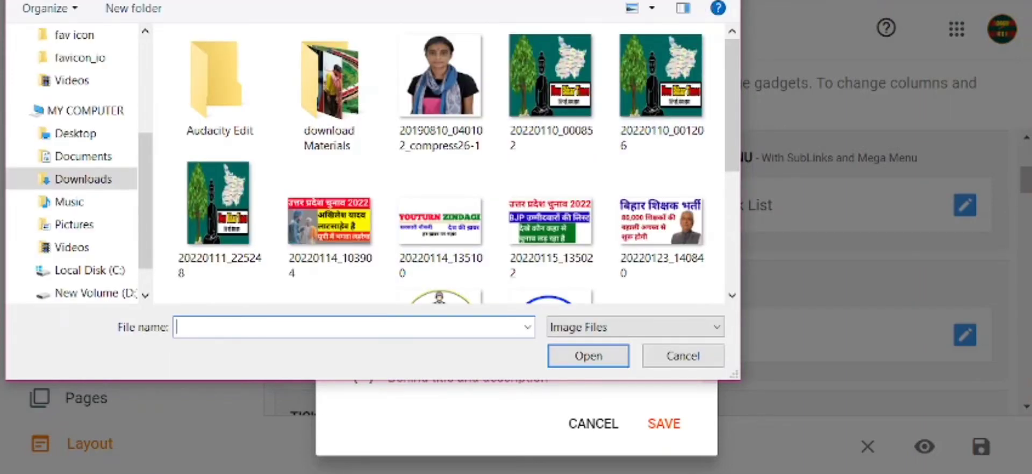
{"action": "key", "text": "Escape"}
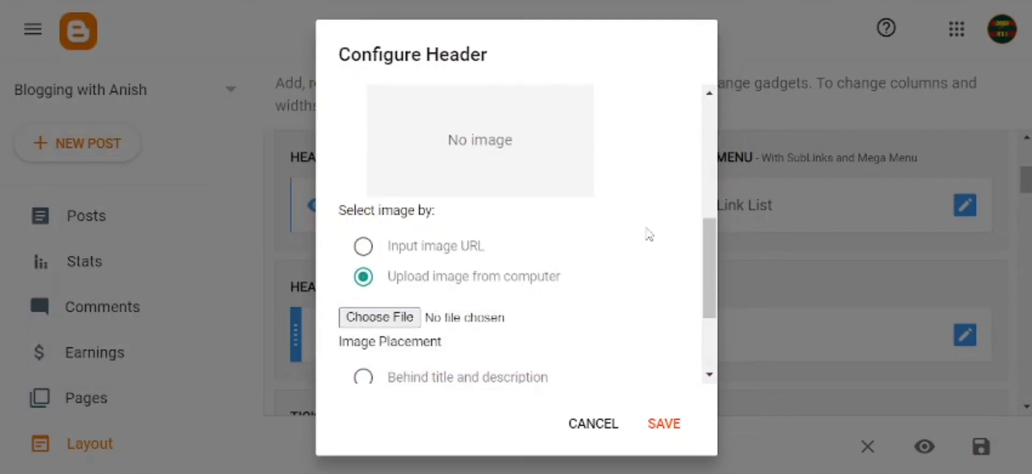
{"action": "left_click_drag", "start_coordinate": [715, 249], "coordinate": [715, 290]}
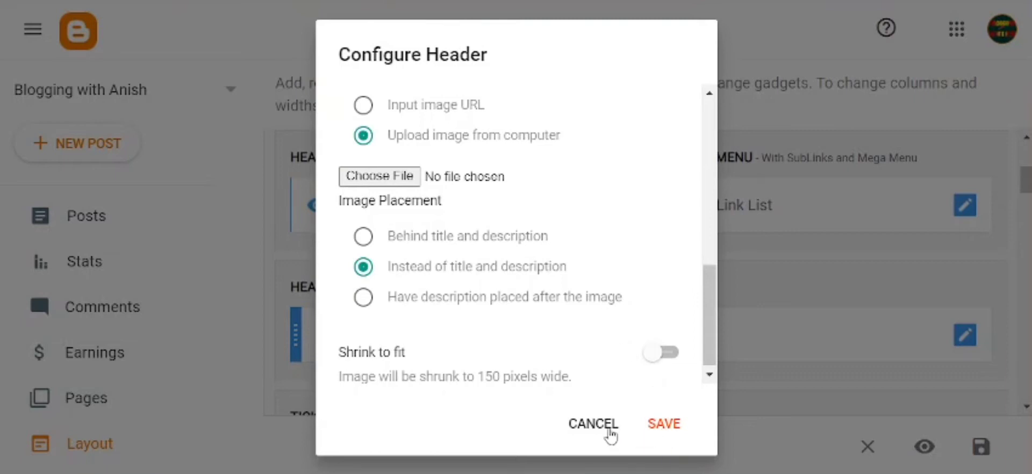
{"action": "left_click", "coordinate": [593, 424]}
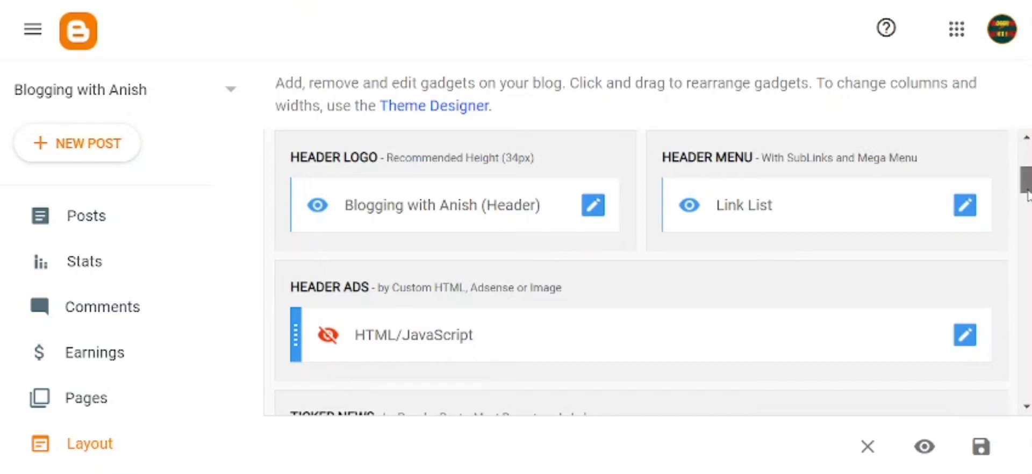
Set the Popular Posts gadget under Featured News to the most viewed posts of the last 7 days.
{"action": "left_click_drag", "start_coordinate": [1027, 194], "coordinate": [1027, 217]}
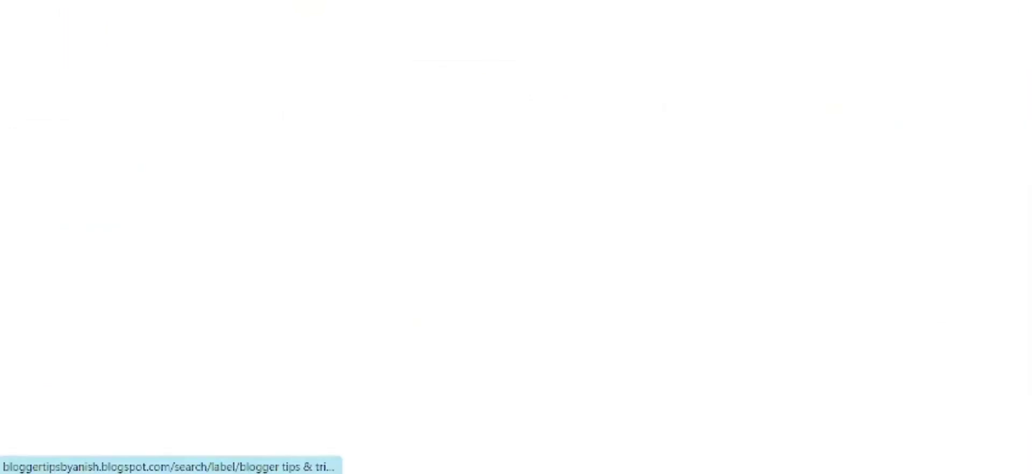
{"action": "mouse_move", "coordinate": [196, 26]}
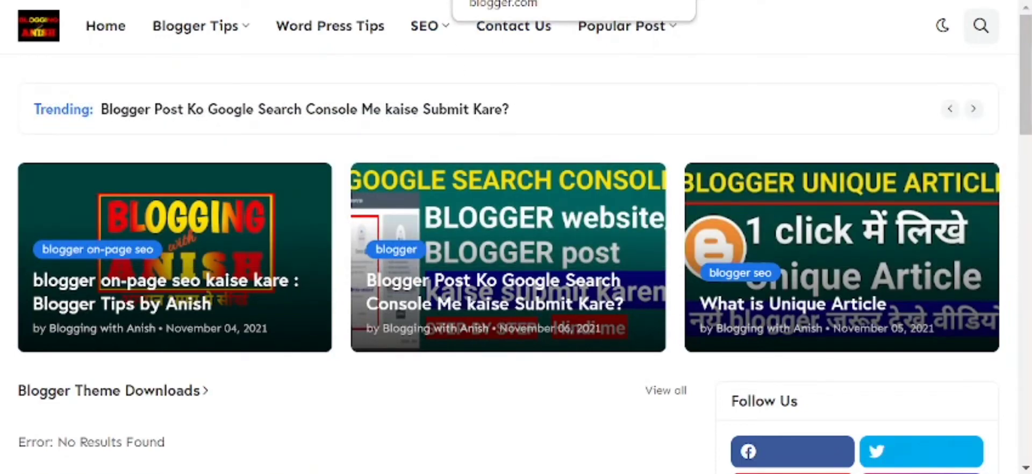
{"action": "key", "text": "ctrl+Tab"}
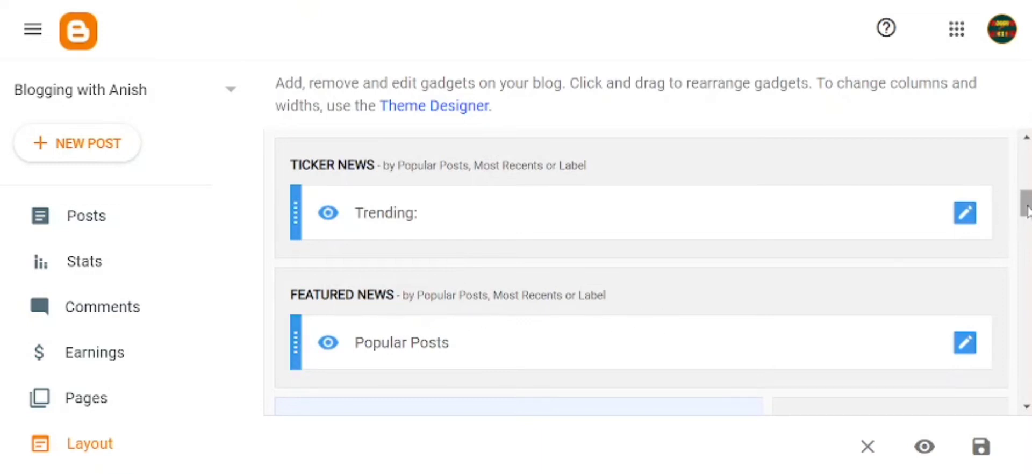
{"action": "left_click_drag", "start_coordinate": [1025, 209], "coordinate": [1026, 223]}
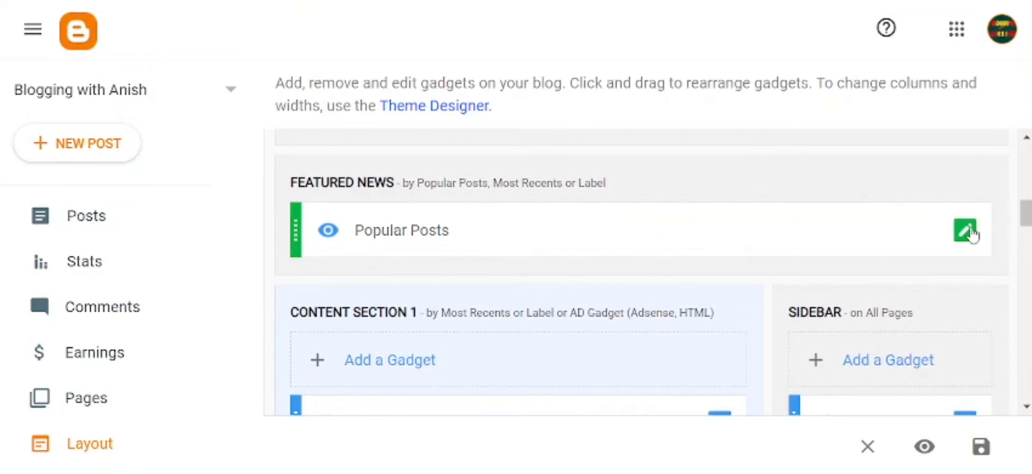
{"action": "left_click", "coordinate": [965, 231]}
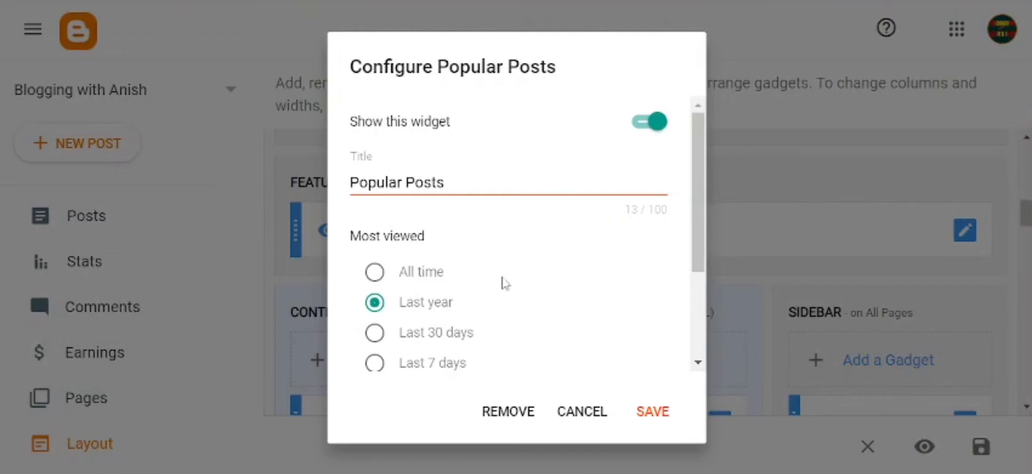
{"action": "left_click_drag", "start_coordinate": [691, 253], "coordinate": [695, 275]}
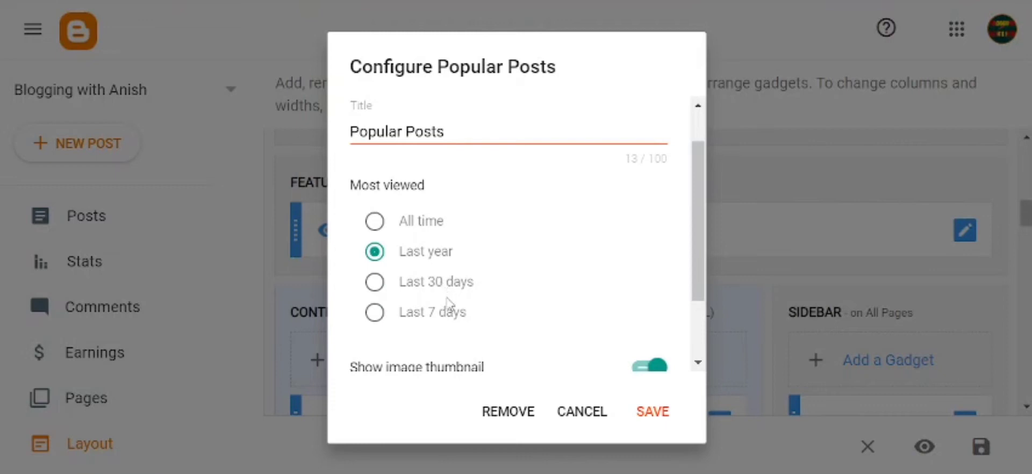
{"action": "left_click", "coordinate": [380, 317]}
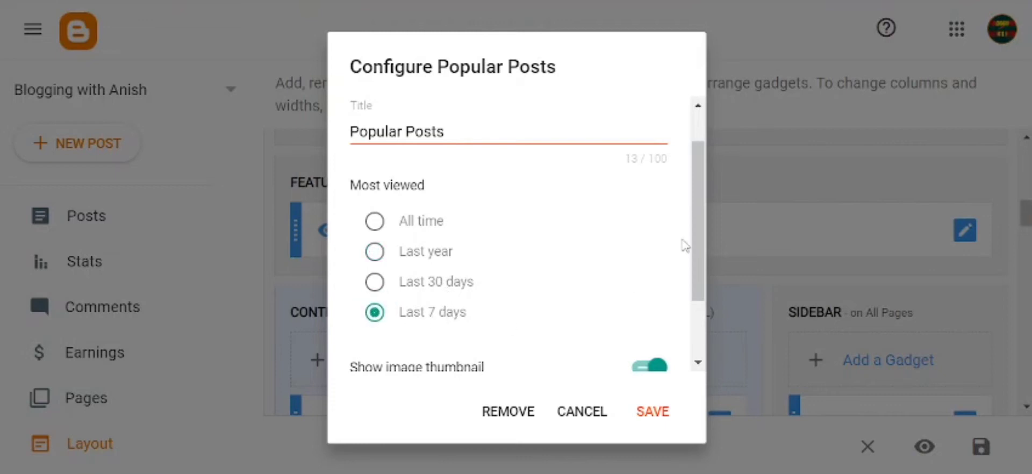
Turn off snippets for the Featured News gadget and save its settings.
{"action": "left_click_drag", "start_coordinate": [693, 251], "coordinate": [695, 301]}
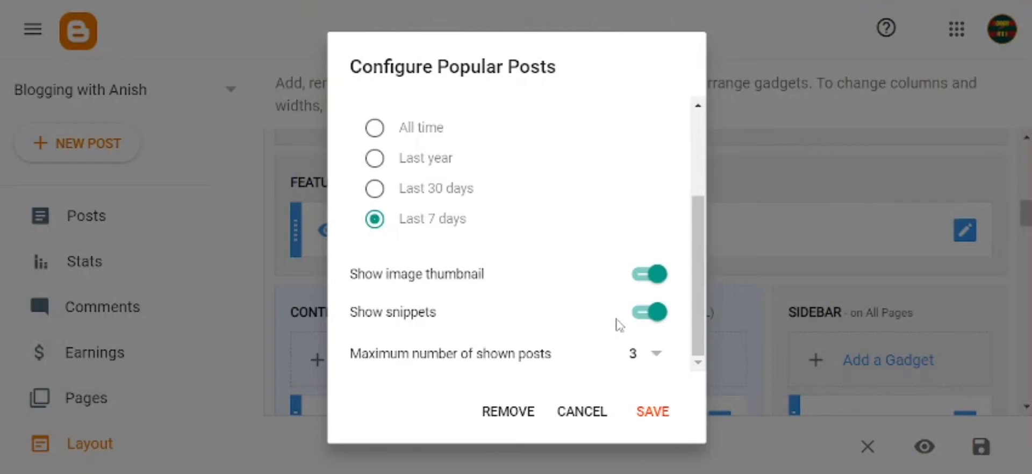
{"action": "left_click", "coordinate": [652, 319]}
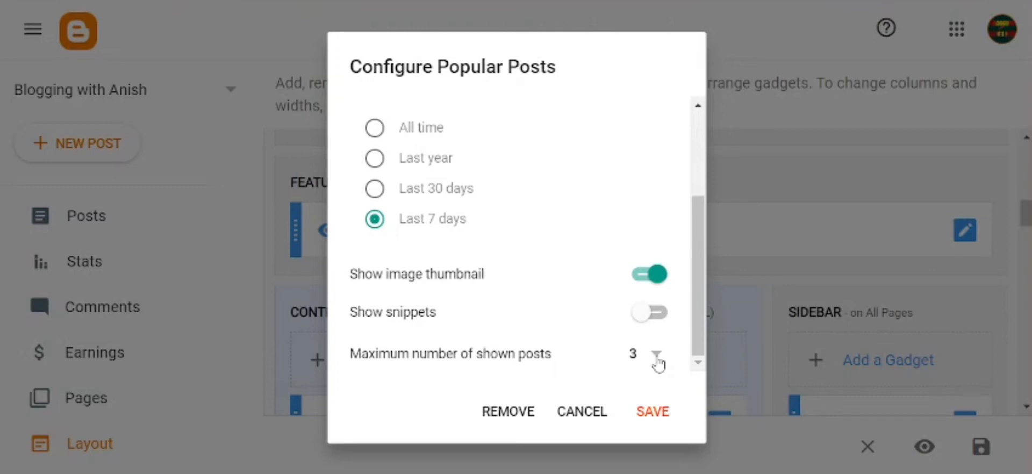
{"action": "left_click", "coordinate": [657, 415]}
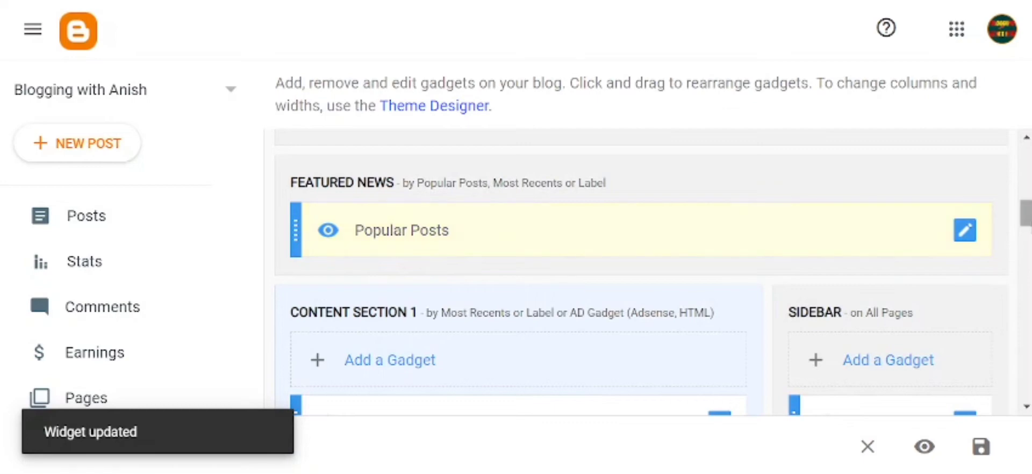
Examine the live blog's homepage sections and sidebar widgets to see how they correspond to the layout gadgets.
{"action": "mouse_move", "coordinate": [1024, 212]}
{"action": "left_mouse_down"}
{"action": "mouse_move", "coordinate": [1026, 237]}
{"action": "mouse_move", "coordinate": [1026, 227]}
{"action": "left_mouse_up"}
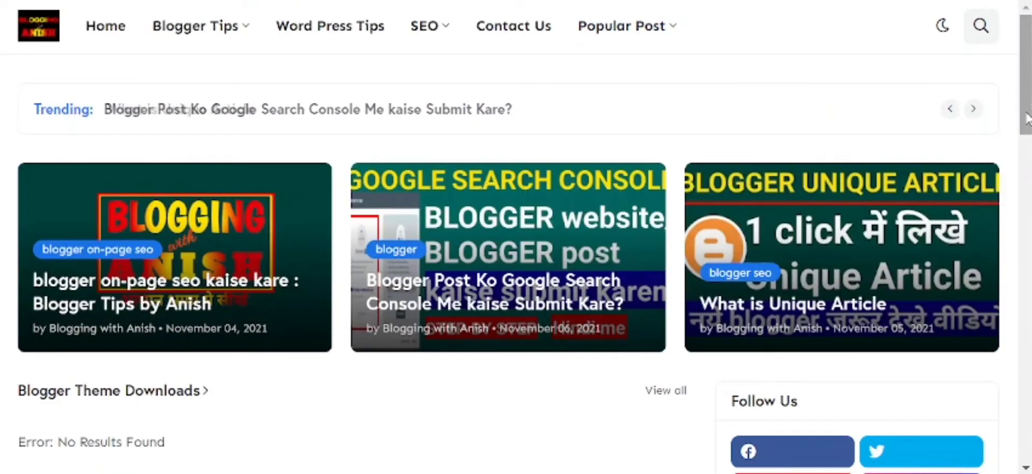
{"action": "left_click_drag", "start_coordinate": [1026, 125], "coordinate": [1027, 164]}
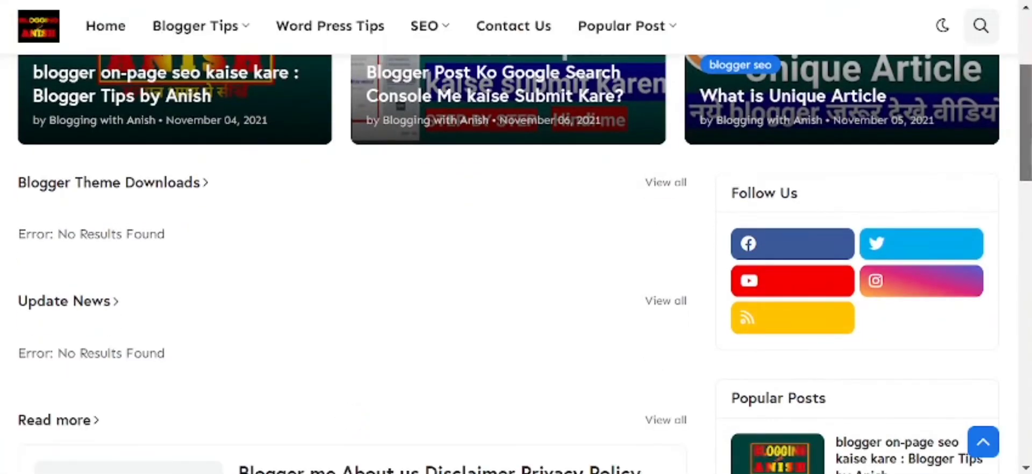
{"action": "left_click_drag", "start_coordinate": [1025, 143], "coordinate": [1025, 167]}
{"action": "scroll", "coordinate": [516, 237], "scroll_direction": "down", "scroll_amount": 2}
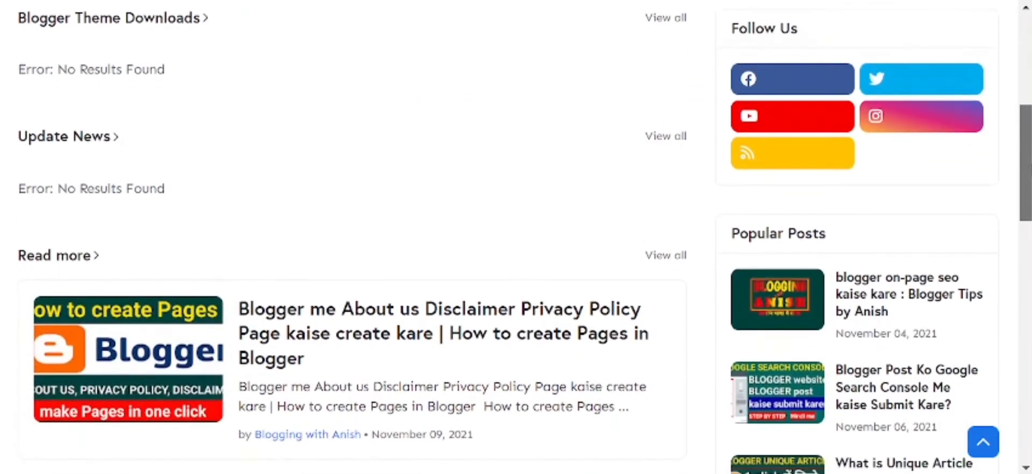
{"action": "scroll", "coordinate": [516, 237], "scroll_direction": "down", "scroll_amount": 2}
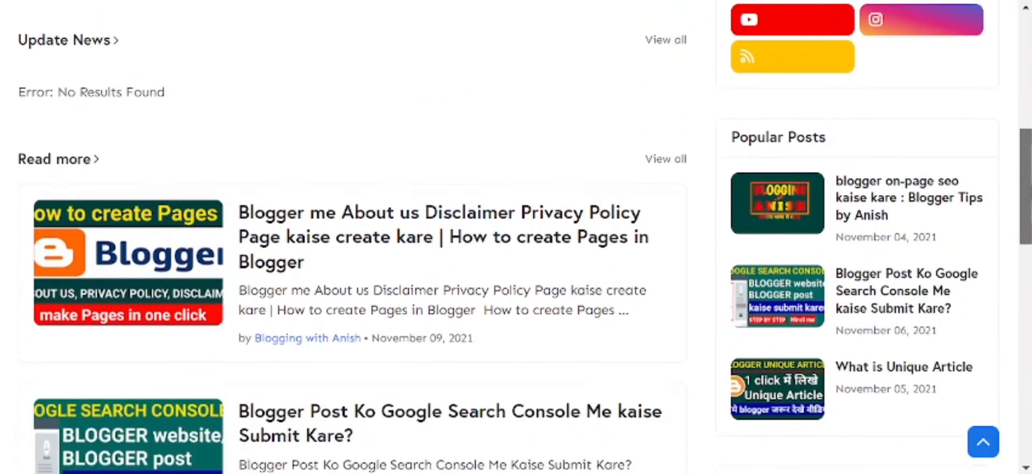
{"action": "scroll", "coordinate": [516, 237], "scroll_direction": "down", "scroll_amount": 7}
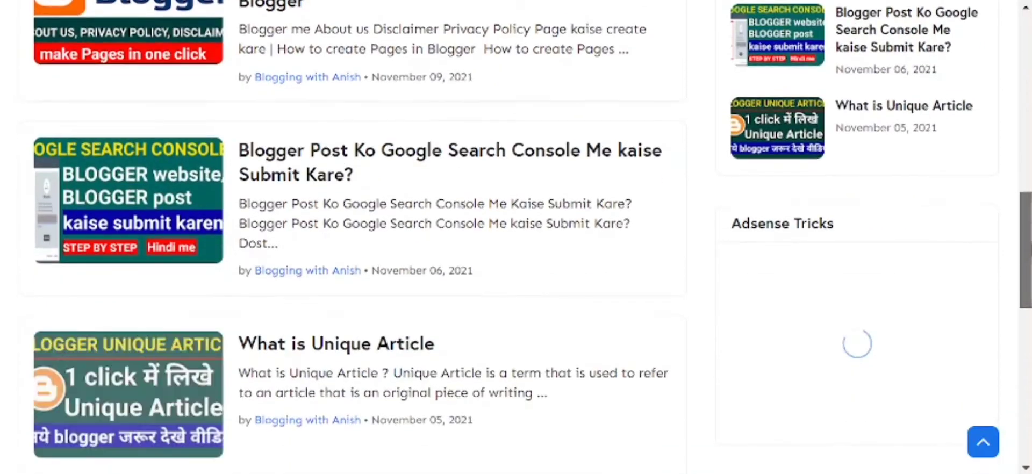
{"action": "scroll", "coordinate": [516, 237], "scroll_direction": "down", "scroll_amount": 2}
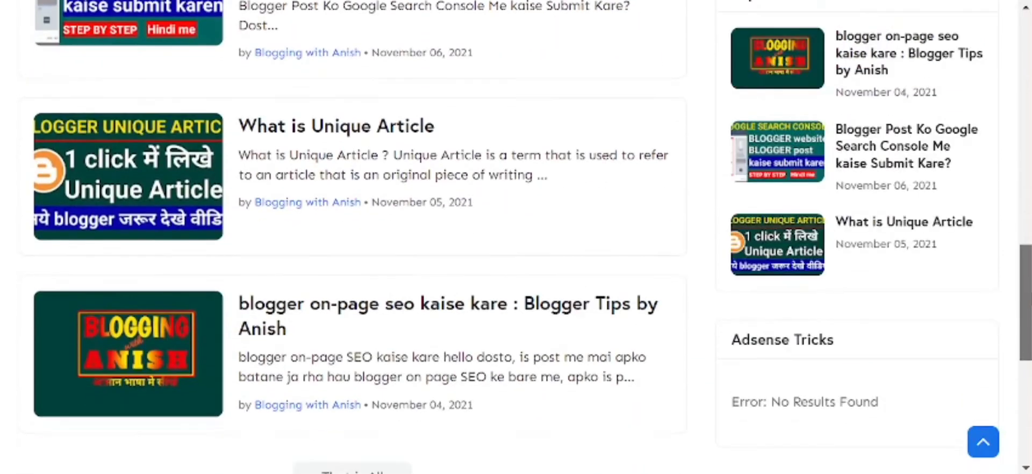
{"action": "scroll", "coordinate": [934, 372], "scroll_direction": "down", "scroll_amount": 3}
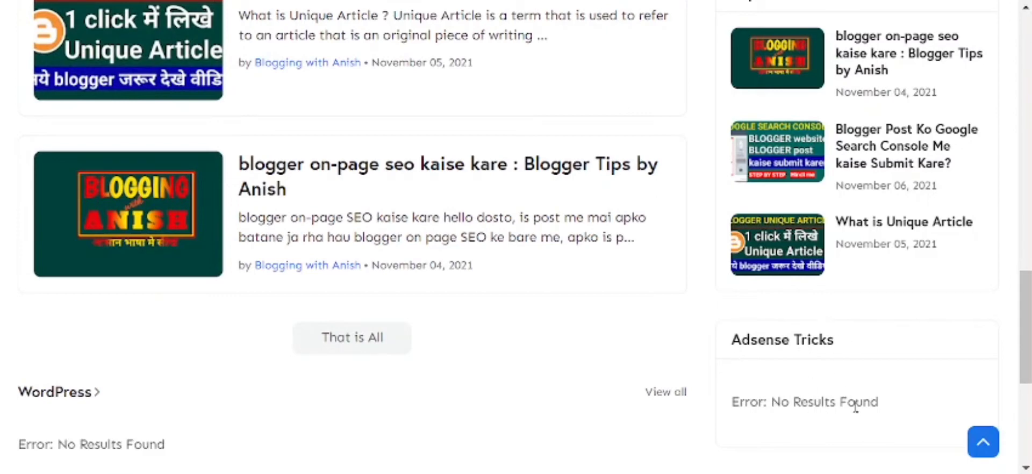
{"action": "left_click_drag", "start_coordinate": [1025, 328], "coordinate": [1027, 189]}
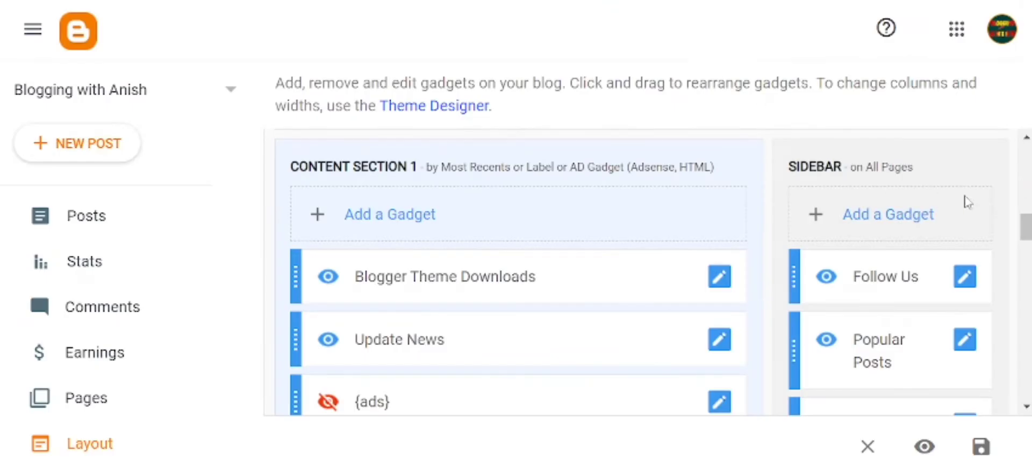
Open the sidebar's Follow Us link list, then open its facebook entry for editing and save that entry.
{"action": "scroll", "coordinate": [1027, 231], "scroll_direction": "down", "scroll_amount": 1}
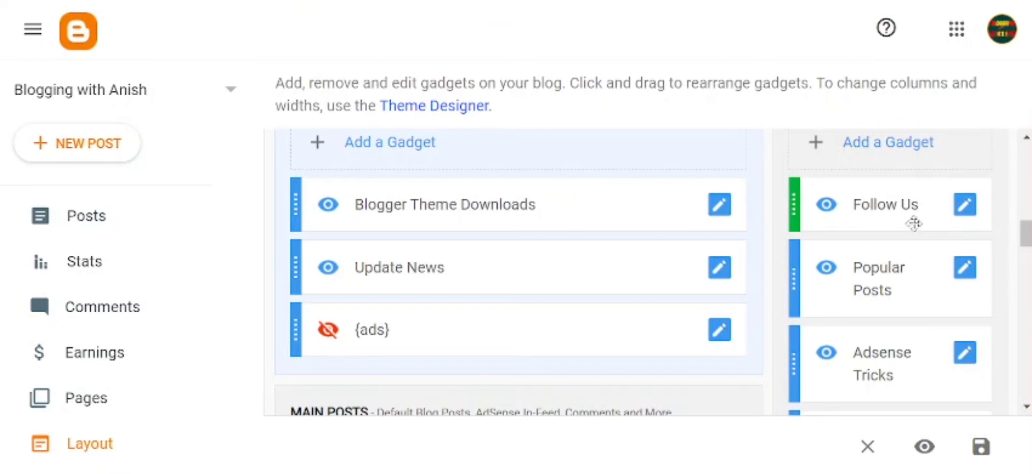
{"action": "left_click", "coordinate": [961, 211]}
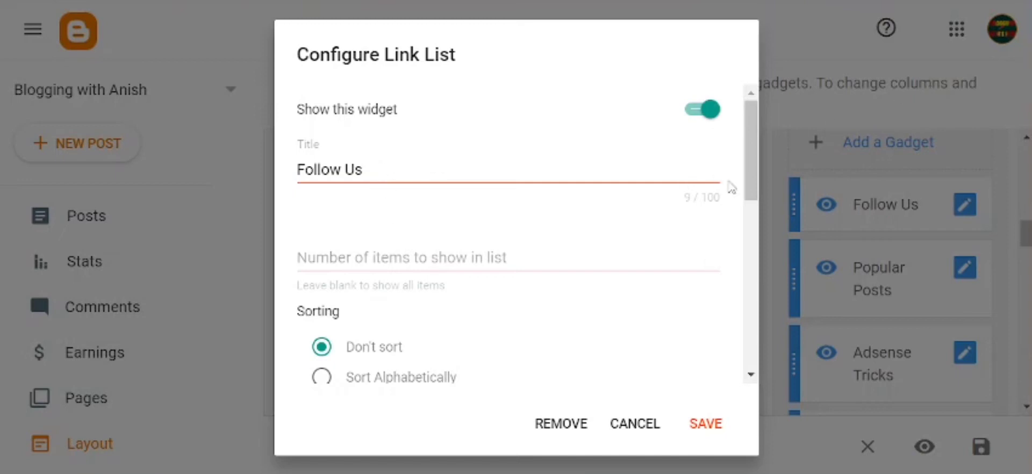
{"action": "left_click_drag", "start_coordinate": [746, 180], "coordinate": [763, 282]}
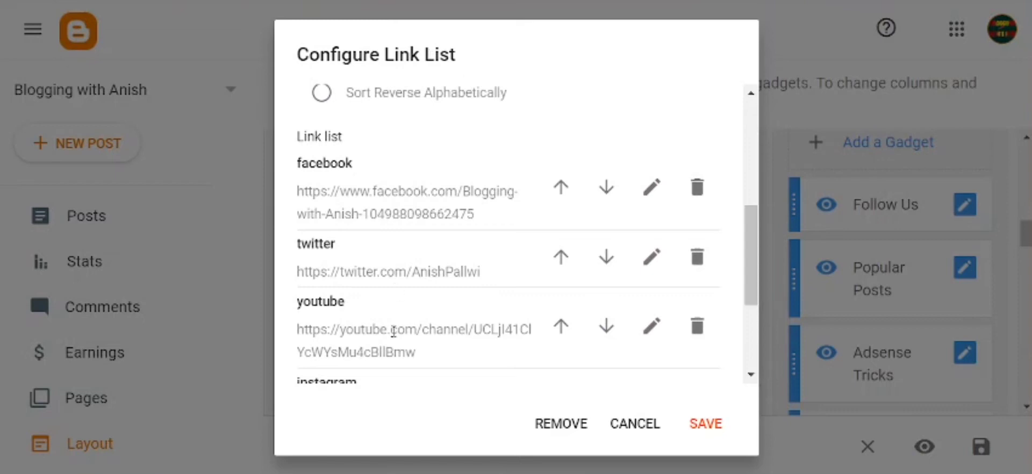
{"action": "mouse_move", "coordinate": [760, 249]}
{"action": "left_mouse_down"}
{"action": "mouse_move", "coordinate": [759, 315]}
{"action": "mouse_move", "coordinate": [757, 237]}
{"action": "mouse_move", "coordinate": [760, 247]}
{"action": "left_mouse_up"}
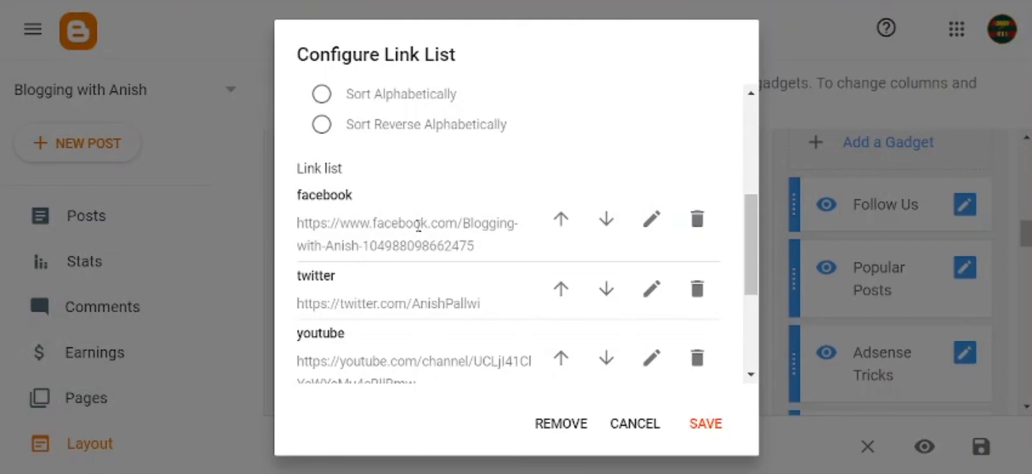
{"action": "left_click", "coordinate": [652, 221]}
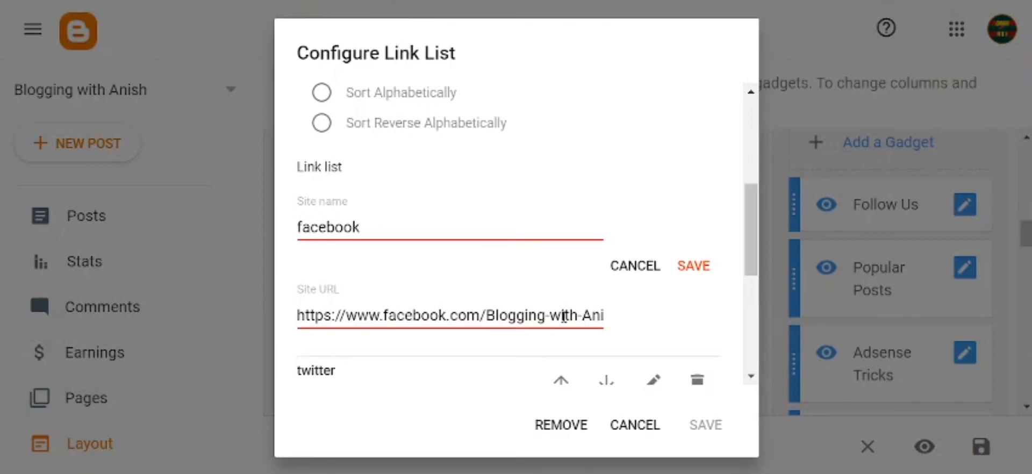
{"action": "left_click", "coordinate": [682, 268]}
Check the remaining social links down to the rss entry, then save the Follow Us gadget and the layout.
{"action": "left_click_drag", "start_coordinate": [750, 258], "coordinate": [749, 287]}
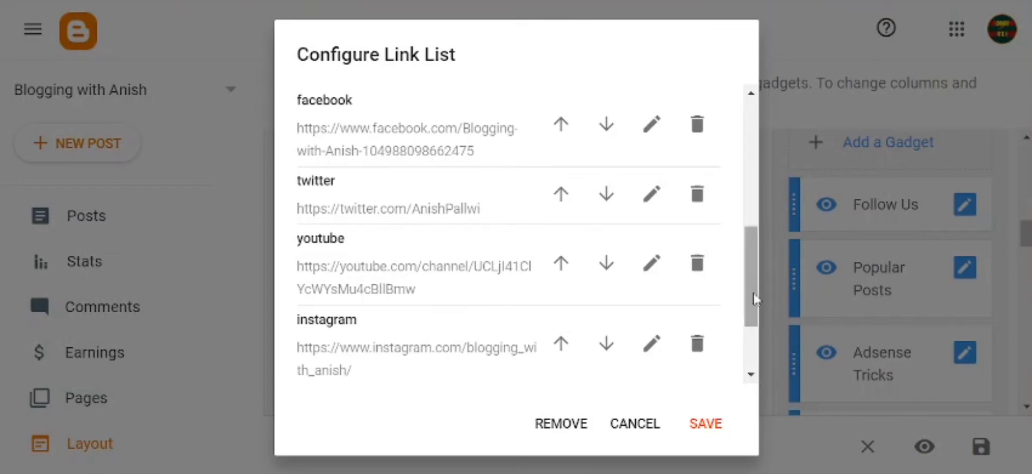
{"action": "scroll", "coordinate": [752, 336], "scroll_direction": "down", "scroll_amount": 3}
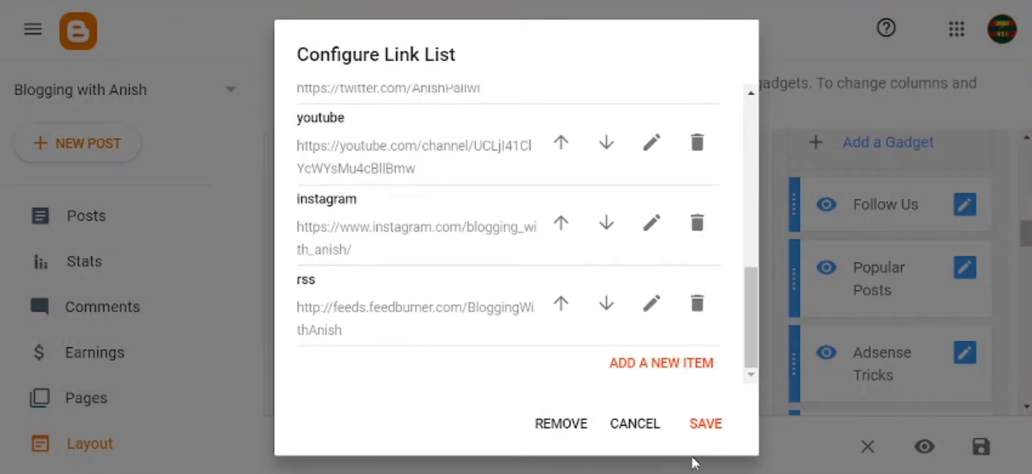
{"action": "left_click", "coordinate": [698, 425]}
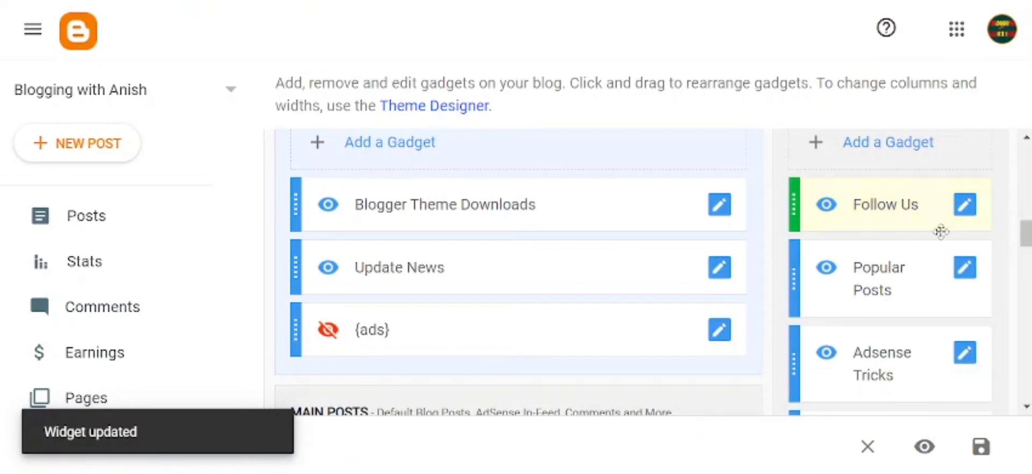
{"action": "left_click", "coordinate": [980, 448]}
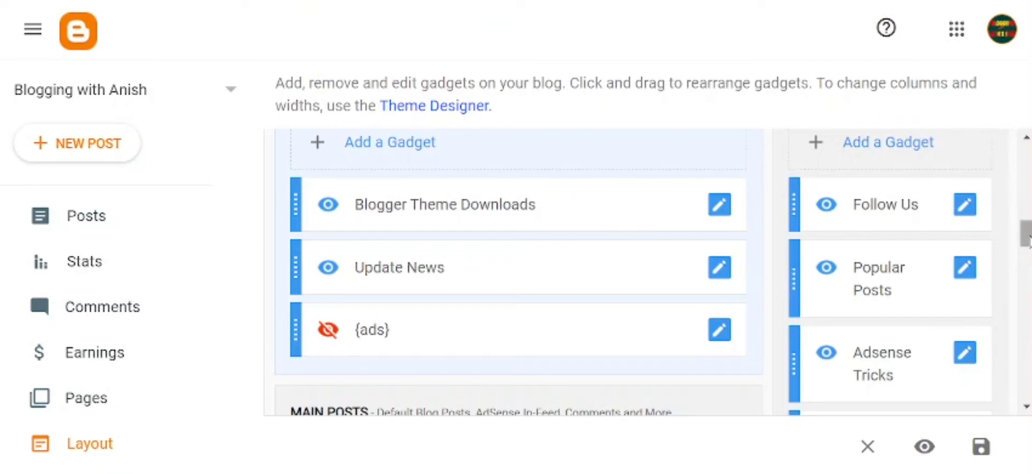
Set the number of posts on the main page to 5 in the Blog Posts gadget under Main Posts.
{"action": "left_click_drag", "start_coordinate": [1026, 240], "coordinate": [1027, 265]}
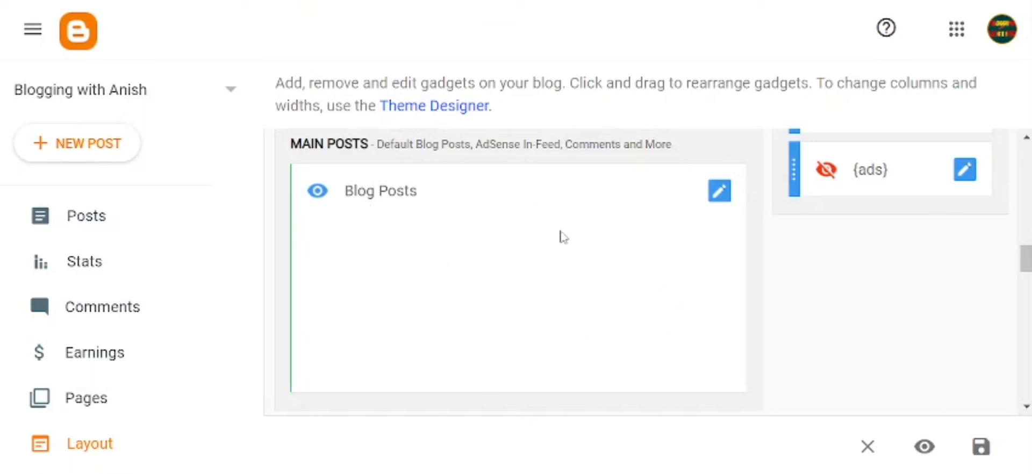
{"action": "left_click", "coordinate": [729, 192]}
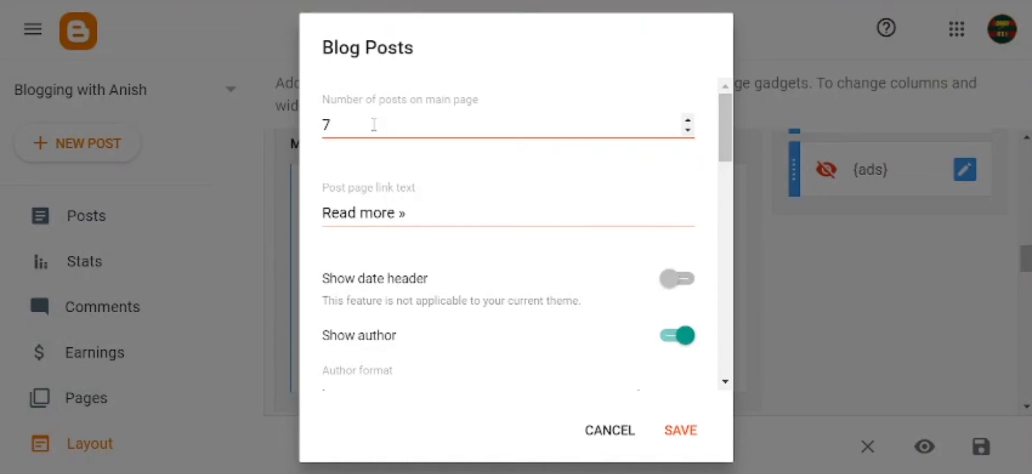
{"action": "left_click", "coordinate": [374, 124]}
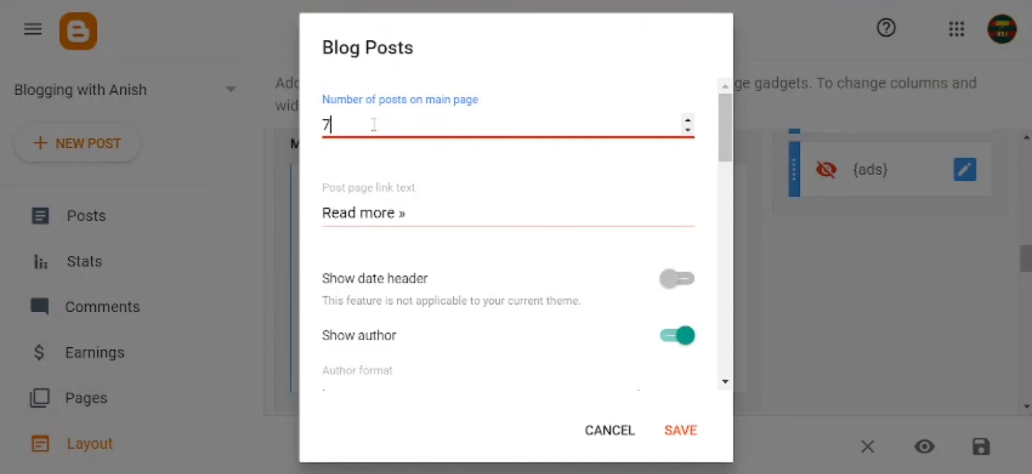
{"action": "key", "text": "BackSpace"}
{"action": "type", "text": "5"}
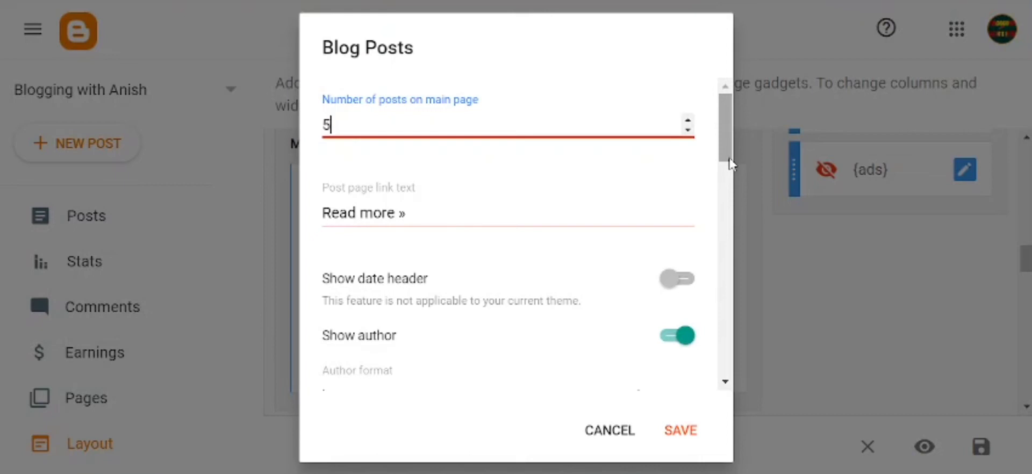
Try "written by" as the author format of the Blog Posts gadget, and restore it to "by".
{"action": "left_click_drag", "start_coordinate": [730, 164], "coordinate": [734, 205]}
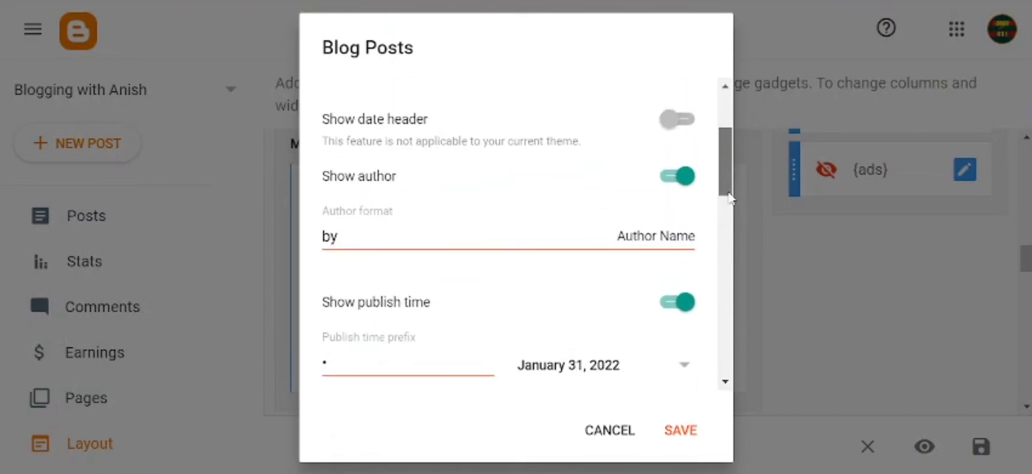
{"action": "left_click", "coordinate": [379, 239]}
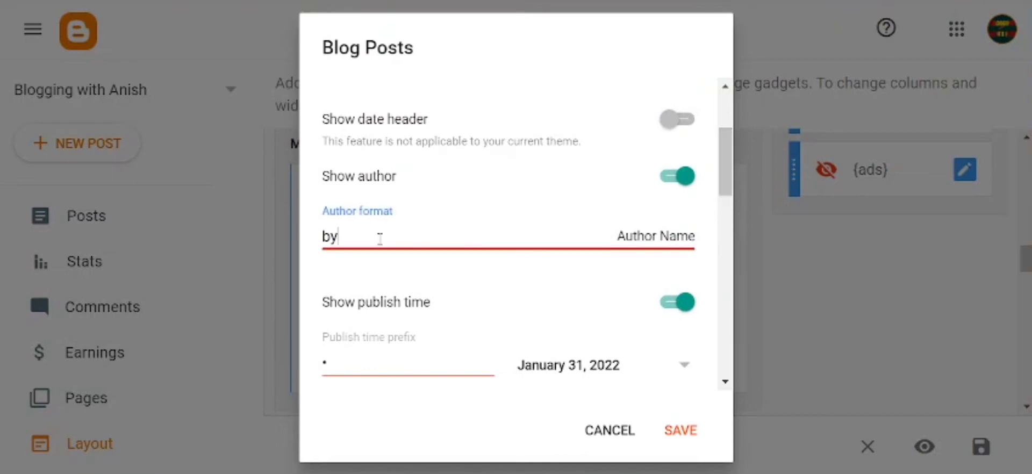
{"action": "key", "text": "BackSpace"}
{"action": "key", "text": "BackSpace"}
{"action": "type", "text": "written by"}
{"action": "key", "text": "BackSpace"}
{"action": "key", "text": "BackSpace"}
{"action": "key", "text": "BackSpace"}
{"action": "key", "text": "BackSpace"}
{"action": "key", "text": "BackSpace"}
{"action": "key", "text": "BackSpace"}
{"action": "key", "text": "BackSpace"}
{"action": "key", "text": "BackSpace"}
{"action": "key", "text": "BackSpace"}
{"action": "key", "text": "BackSpace"}
{"action": "type", "text": "by"}
Try the publish date format "Monday, January 31, 2022" for blog posts, and switch back to "January 31, 2022".
{"action": "left_click_drag", "start_coordinate": [724, 156], "coordinate": [721, 193]}
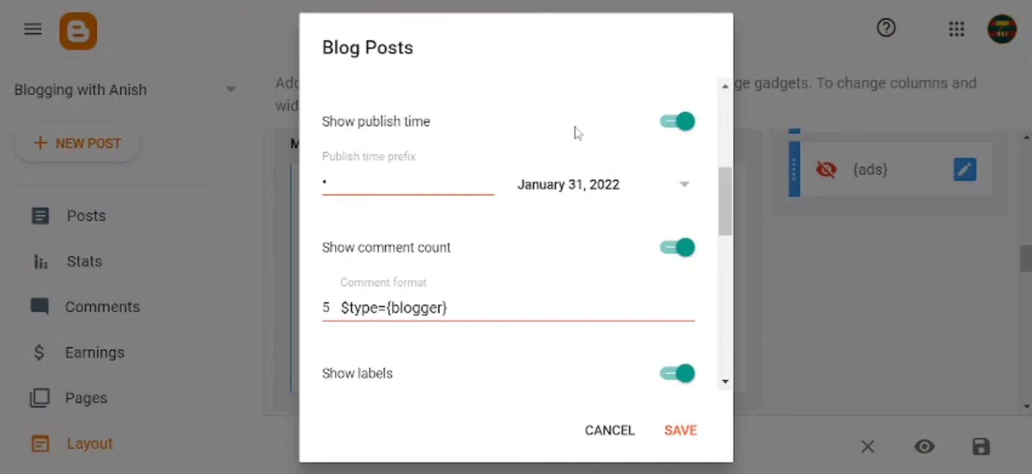
{"action": "left_click", "coordinate": [684, 188]}
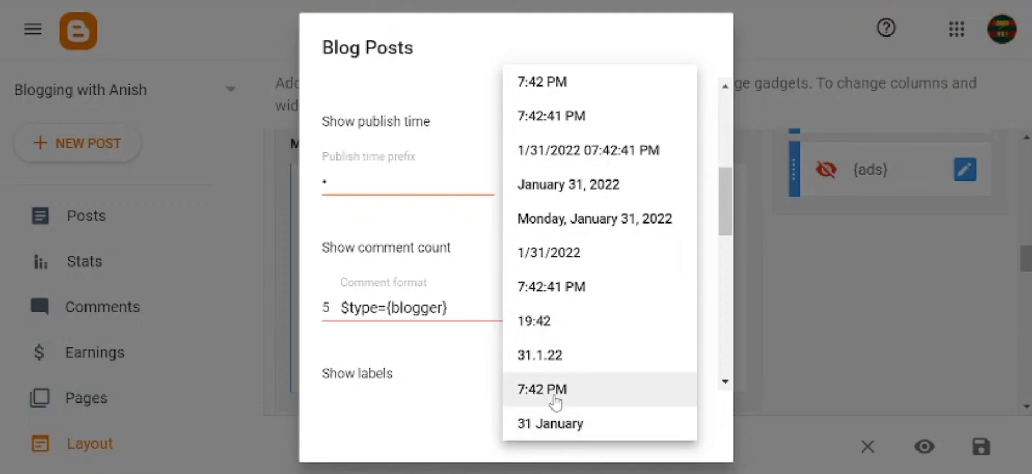
{"action": "left_click", "coordinate": [604, 188]}
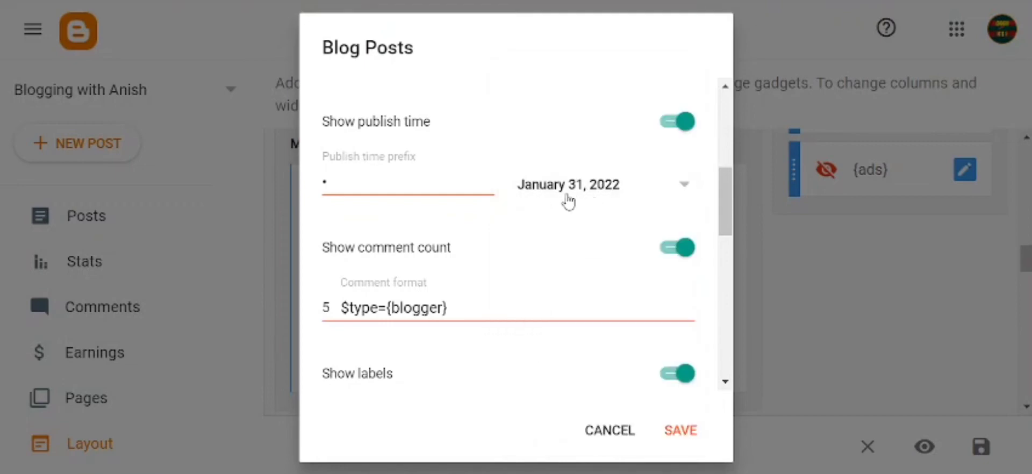
{"action": "left_click", "coordinate": [660, 191]}
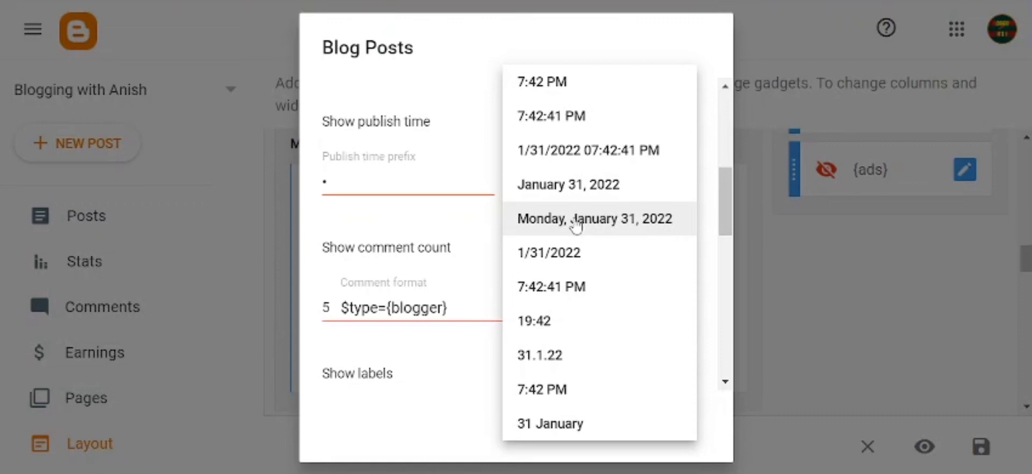
{"action": "left_click", "coordinate": [621, 215]}
{"action": "left_click", "coordinate": [623, 189]}
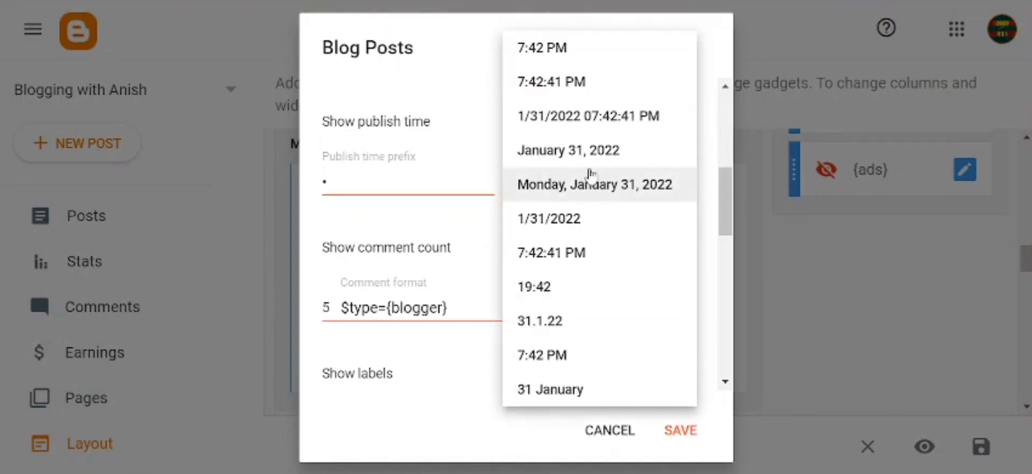
{"action": "left_click", "coordinate": [584, 159]}
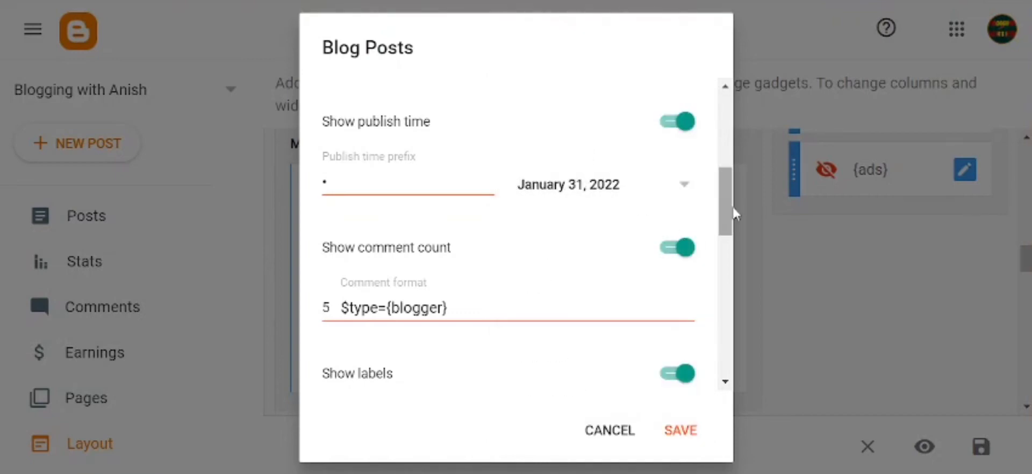
Open the post about creating pages in Blogger on the live blog and examine its byline, date and comment count.
{"action": "left_click_drag", "start_coordinate": [730, 214], "coordinate": [731, 236]}
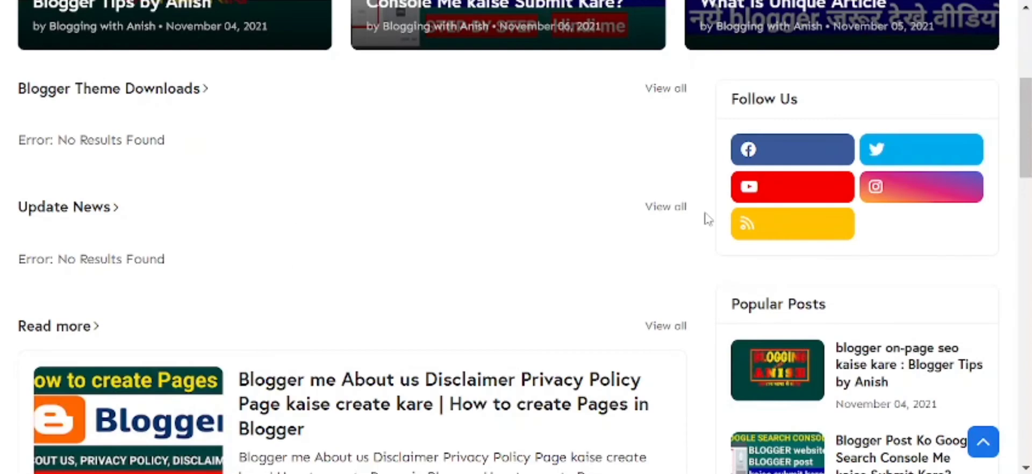
{"action": "left_click", "coordinate": [458, 404]}
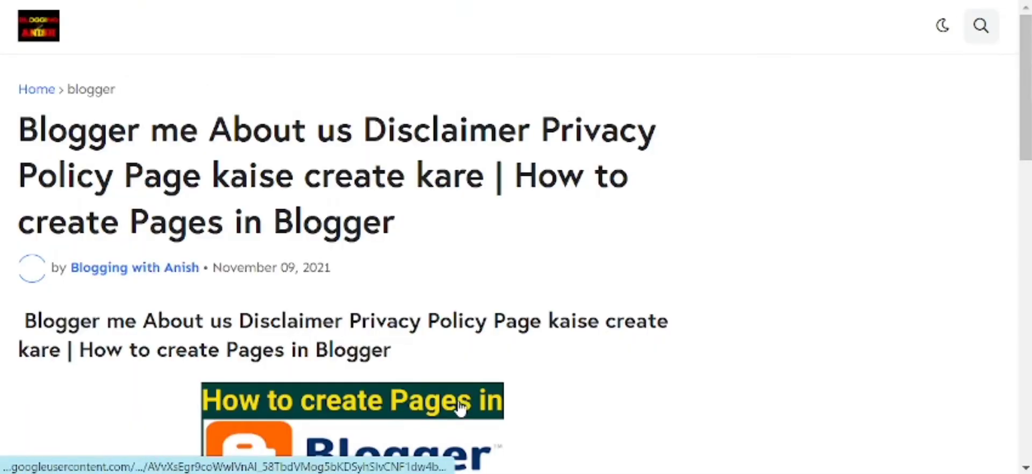
{"action": "scroll", "coordinate": [1025, 116], "scroll_direction": "down", "scroll_amount": 3}
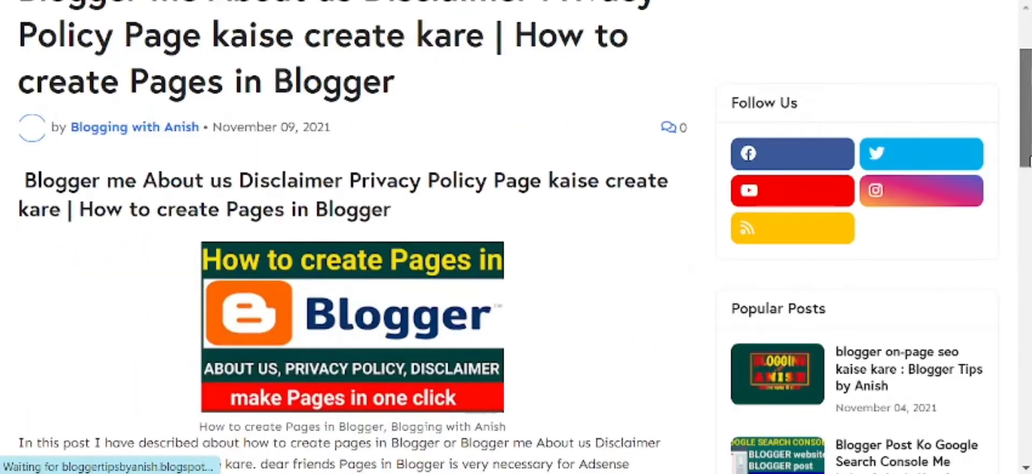
{"action": "scroll", "coordinate": [1024, 115], "scroll_direction": "up", "scroll_amount": 3}
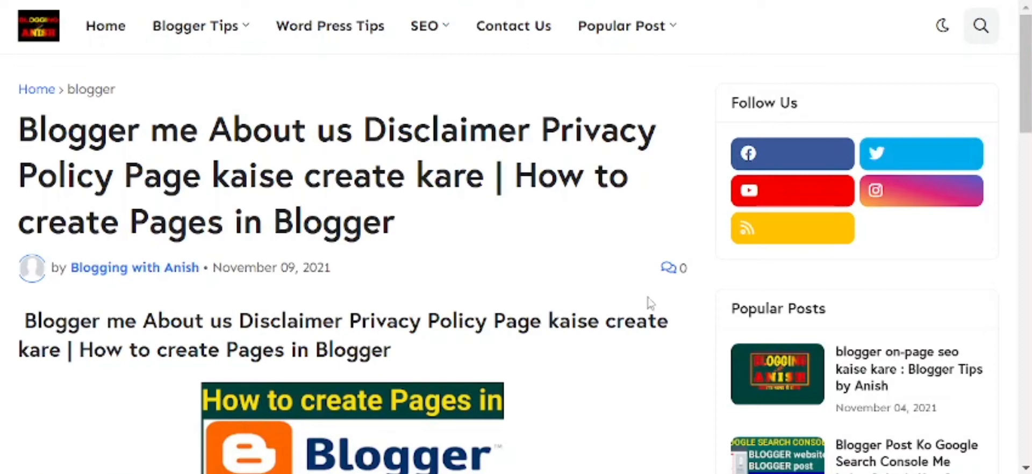
{"action": "left_click", "coordinate": [681, 270]}
{"action": "left_click_drag", "start_coordinate": [1027, 117], "coordinate": [1028, 318]}
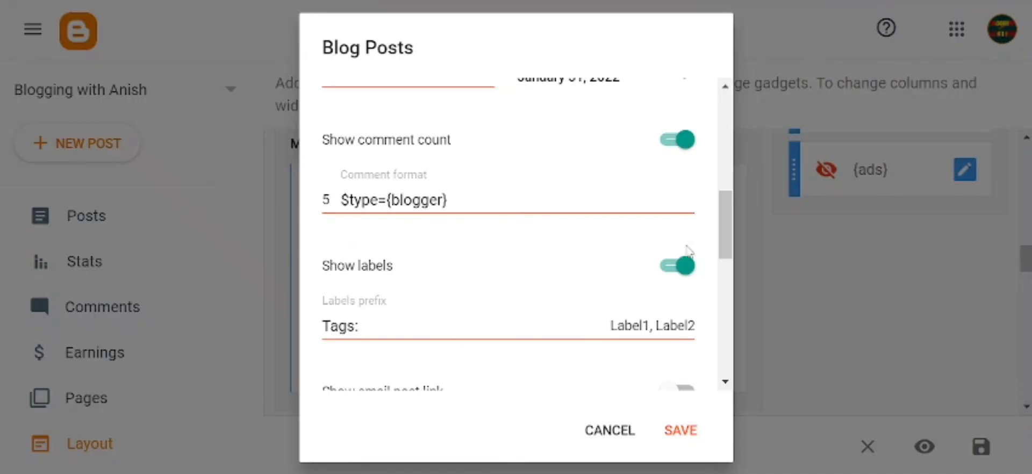
Review the remaining Blog Posts options down to the item arrangement and save the gadget's settings.
{"action": "left_click_drag", "start_coordinate": [723, 237], "coordinate": [727, 345]}
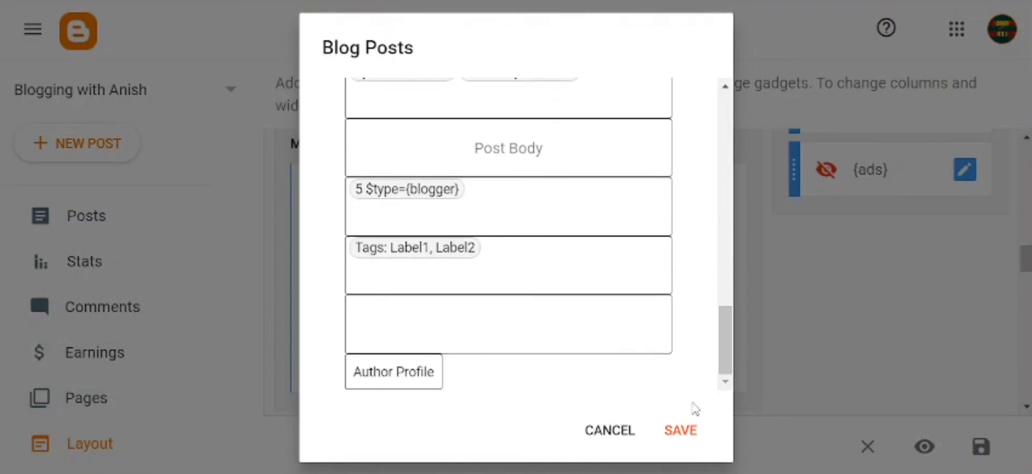
{"action": "left_click", "coordinate": [681, 434]}
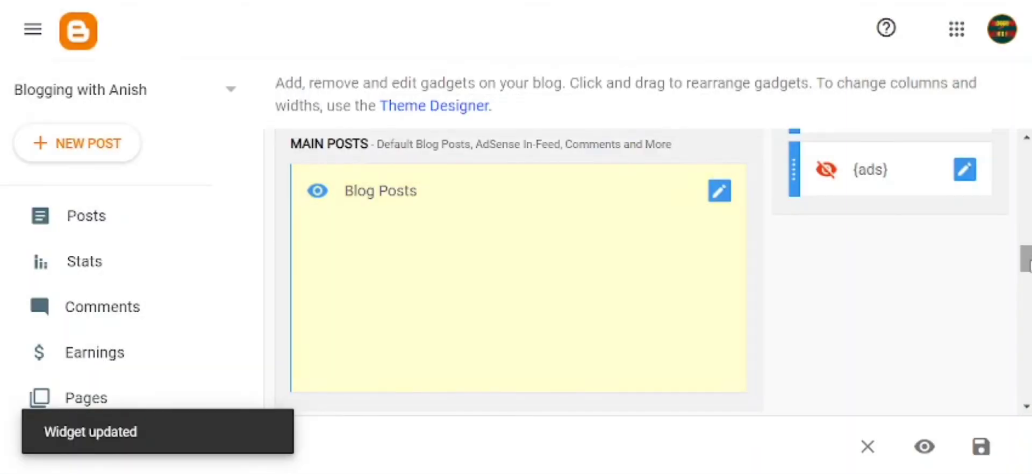
Examine the WordPress, SEO, {ads} and Blogger gadgets in Content Section 2 of the layout.
{"action": "scroll", "coordinate": [1026, 263], "scroll_direction": "down", "scroll_amount": 1}
{"action": "scroll", "coordinate": [1028, 275], "scroll_direction": "down", "scroll_amount": 5}
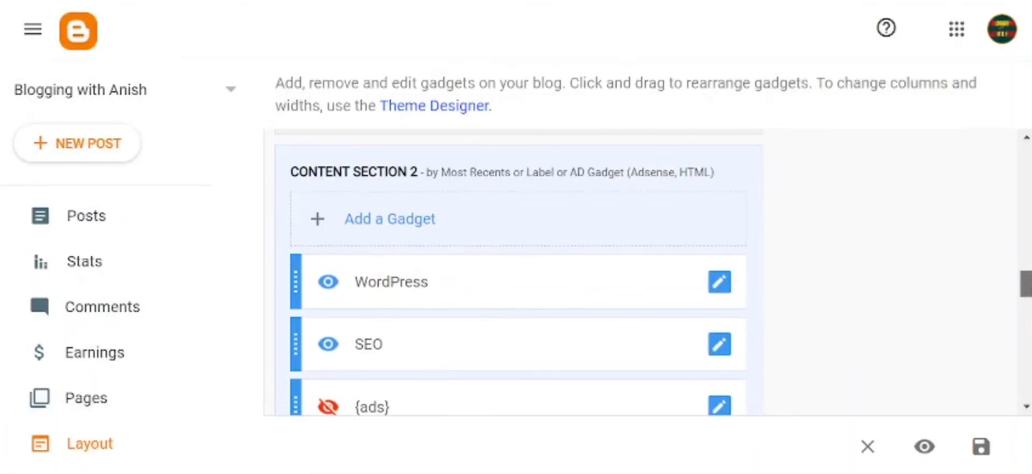
{"action": "scroll", "coordinate": [1026, 275], "scroll_direction": "down", "scroll_amount": 1}
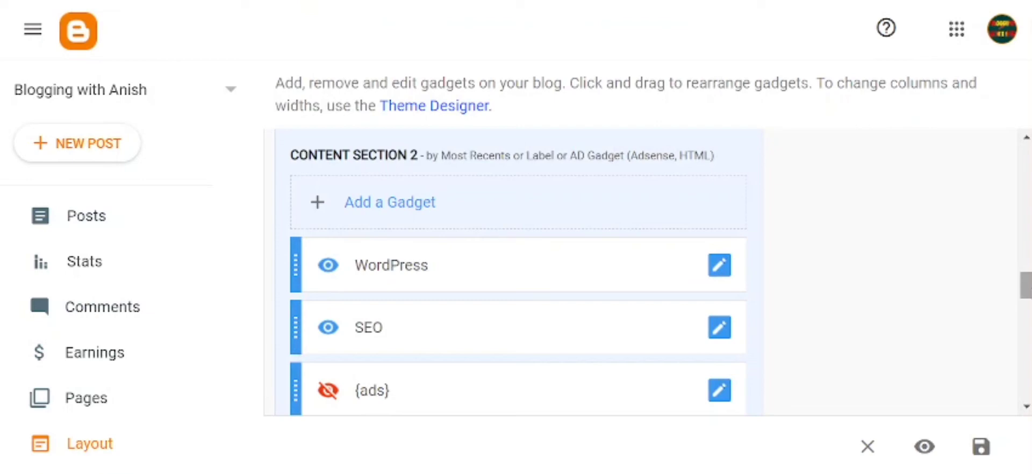
{"action": "left_click_drag", "start_coordinate": [1025, 285], "coordinate": [1025, 294]}
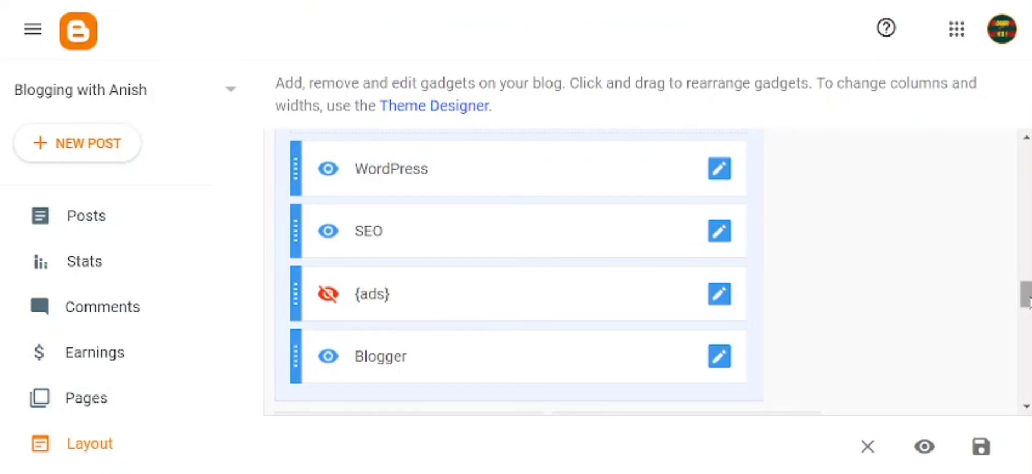
{"action": "scroll", "coordinate": [1027, 301], "scroll_direction": "down", "scroll_amount": 1}
{"action": "scroll", "coordinate": [464, 224], "scroll_direction": "up", "scroll_amount": 2}
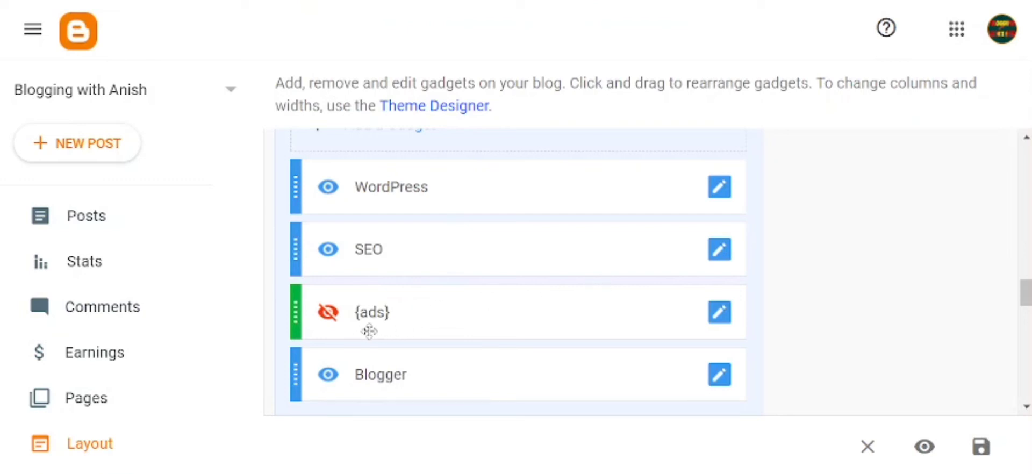
Open the WordPress gadget in Content Section 2 and try replacing its title with "Latest Vacancy".
{"action": "mouse_move", "coordinate": [326, 322]}
{"action": "left_click", "coordinate": [720, 188]}
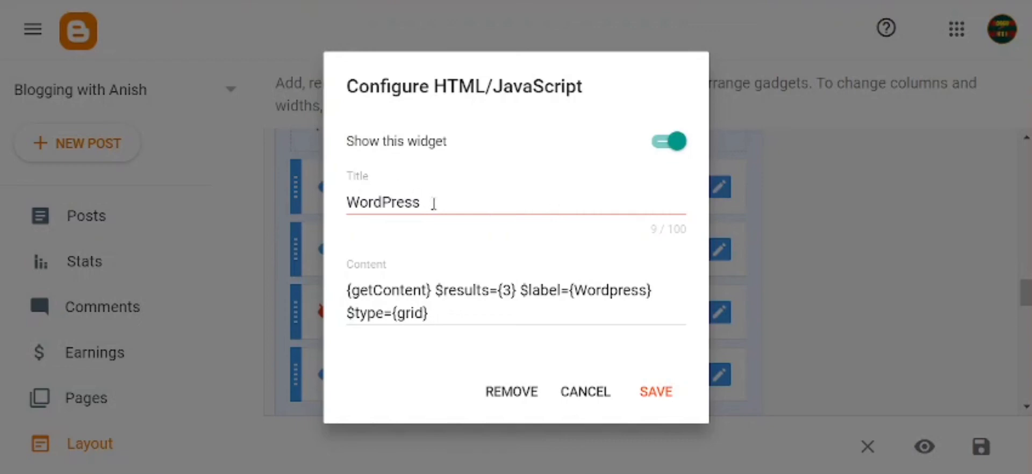
{"action": "left_click", "coordinate": [433, 203]}
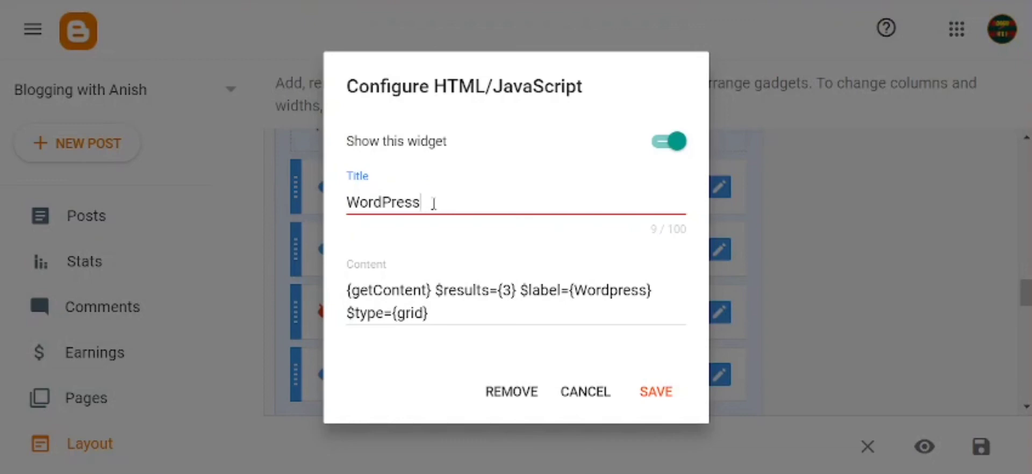
{"action": "key", "text": "BackSpace"}
{"action": "key", "text": "BackSpace"}
{"action": "key", "text": "BackSpace"}
{"action": "key", "text": "BackSpace"}
{"action": "key", "text": "BackSpace"}
{"action": "key", "text": "BackSpace"}
{"action": "key", "text": "BackSpace"}
{"action": "key", "text": "BackSpace"}
{"action": "key", "text": "BackSpace"}
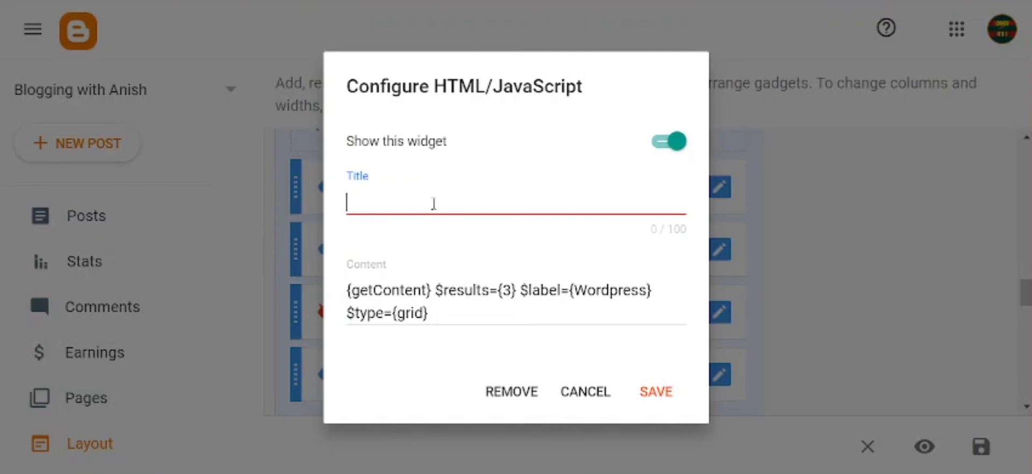
{"action": "type", "text": "Latets"}
{"action": "key", "text": "BackSpace"}
{"action": "key", "text": "BackSpace"}
{"action": "type", "text": "st C"}
{"action": "key", "text": "BackSpace"}
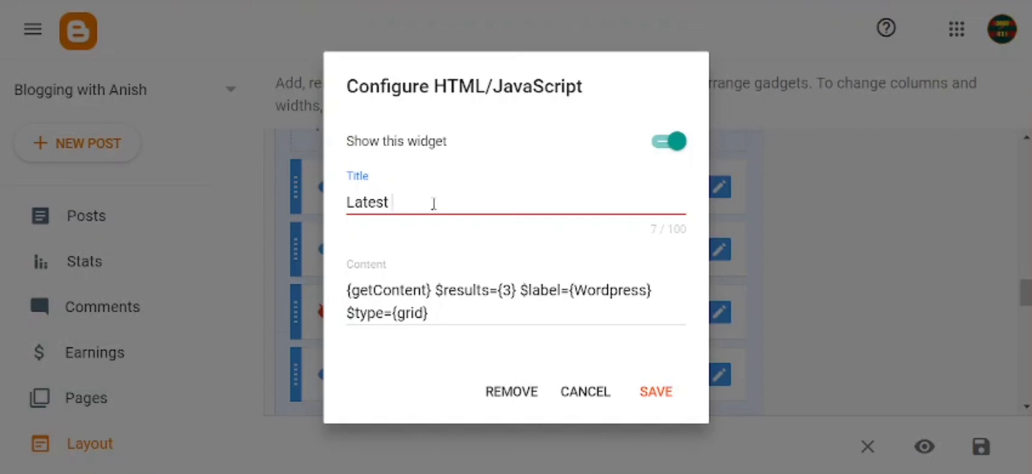
{"action": "type", "text": "Vacancy"}
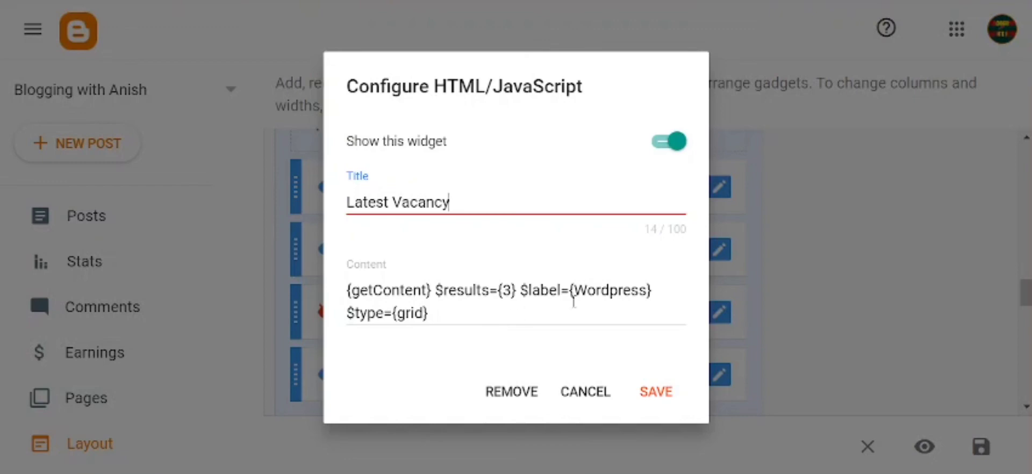
Clear the trial title of the WordPress gadget and discard the gadget's edits.
{"action": "key", "text": "BackSpace"}
{"action": "key", "text": "BackSpace"}
{"action": "key", "text": "BackSpace"}
{"action": "key", "text": "BackSpace"}
{"action": "key", "text": "BackSpace"}
{"action": "key", "text": "BackSpace"}
{"action": "key", "text": "BackSpace"}
{"action": "key", "text": "BackSpace"}
{"action": "key", "text": "BackSpace"}
{"action": "key", "text": "BackSpace"}
{"action": "key", "text": "BackSpace"}
{"action": "key", "text": "BackSpace"}
{"action": "key", "text": "BackSpace"}
{"action": "key", "text": "BackSpace"}
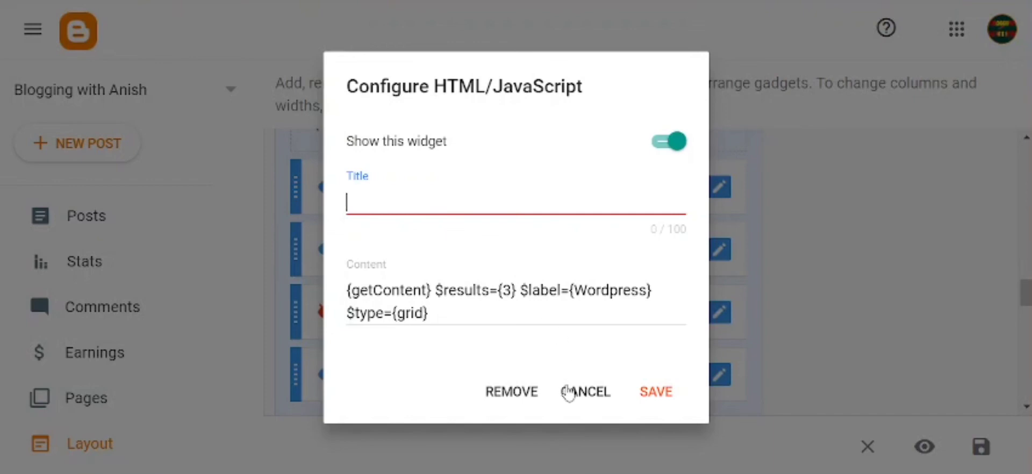
{"action": "left_click", "coordinate": [566, 392]}
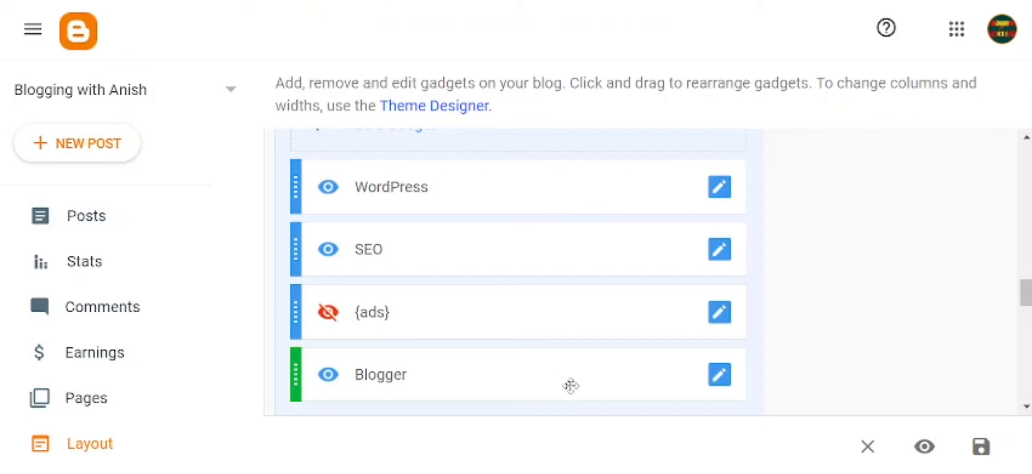
Save the layout arrangement and go from the open blog post to the live blog's home page.
{"action": "left_click", "coordinate": [979, 445]}
{"action": "scroll", "coordinate": [516, 269], "scroll_direction": "down", "scroll_amount": 1}
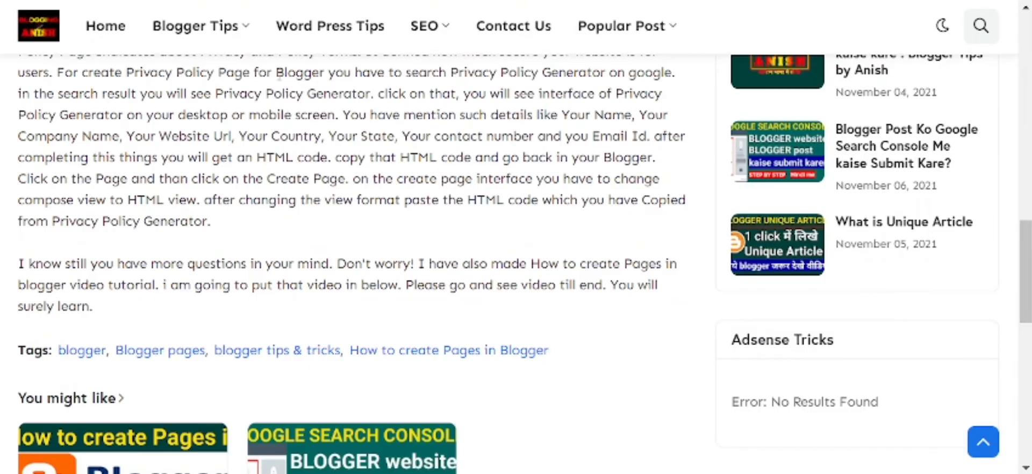
{"action": "scroll", "coordinate": [516, 263], "scroll_direction": "up", "scroll_amount": 15}
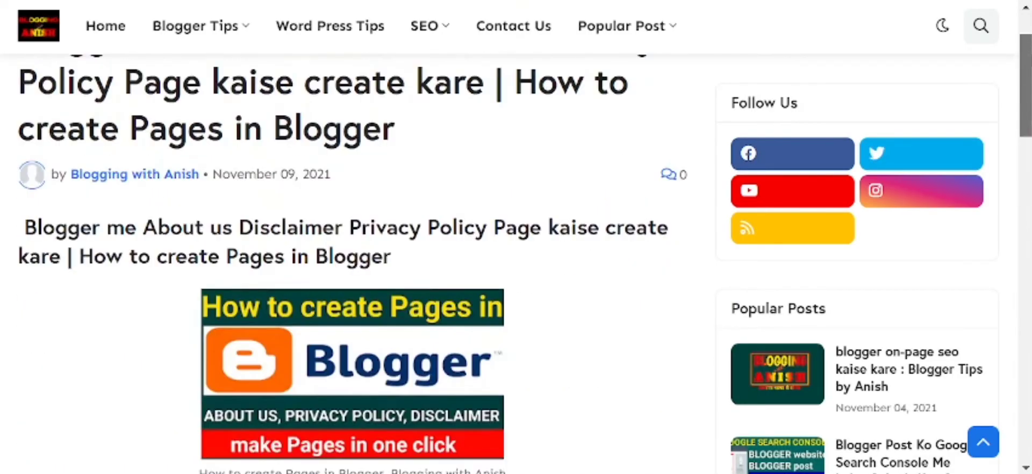
{"action": "left_click", "coordinate": [107, 32]}
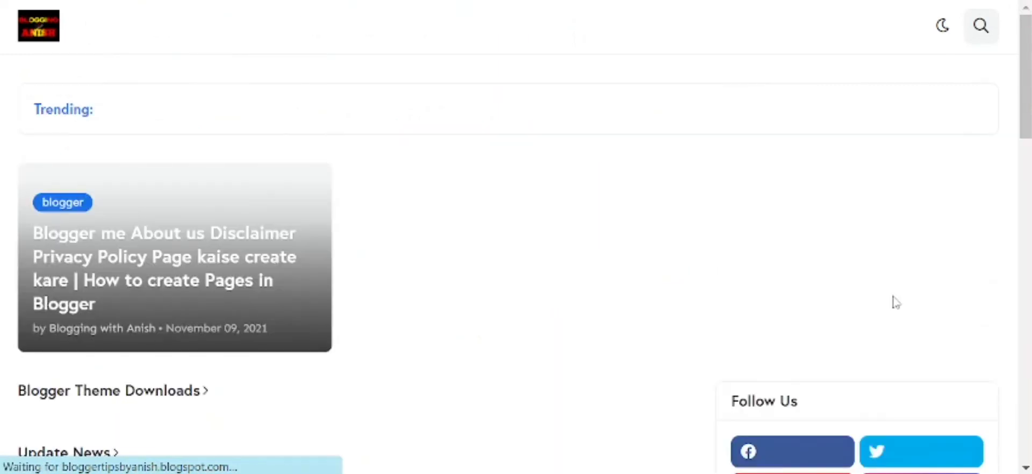
Examine the WordPress, SEO and Blogger content sections and the footer on the live home page.
{"action": "scroll", "coordinate": [1026, 102], "scroll_direction": "down", "scroll_amount": 5}
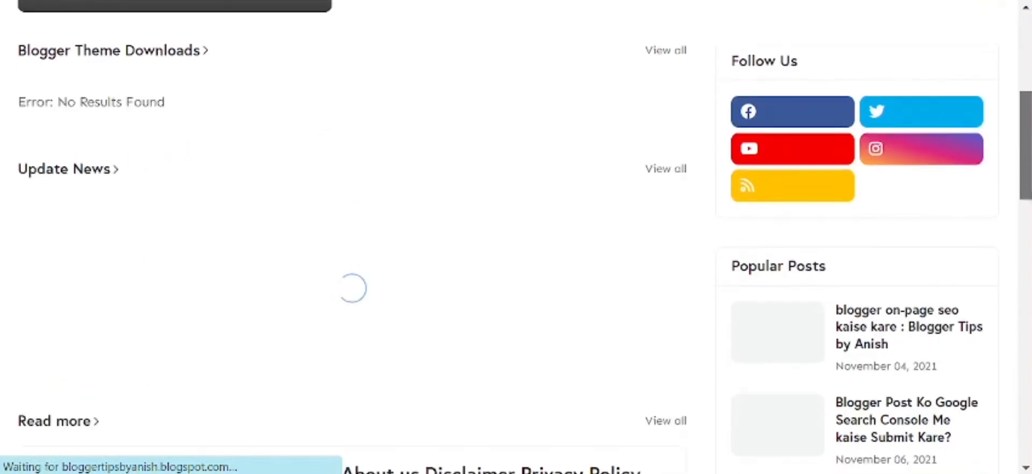
{"action": "scroll", "coordinate": [516, 237], "scroll_direction": "down", "scroll_amount": 8}
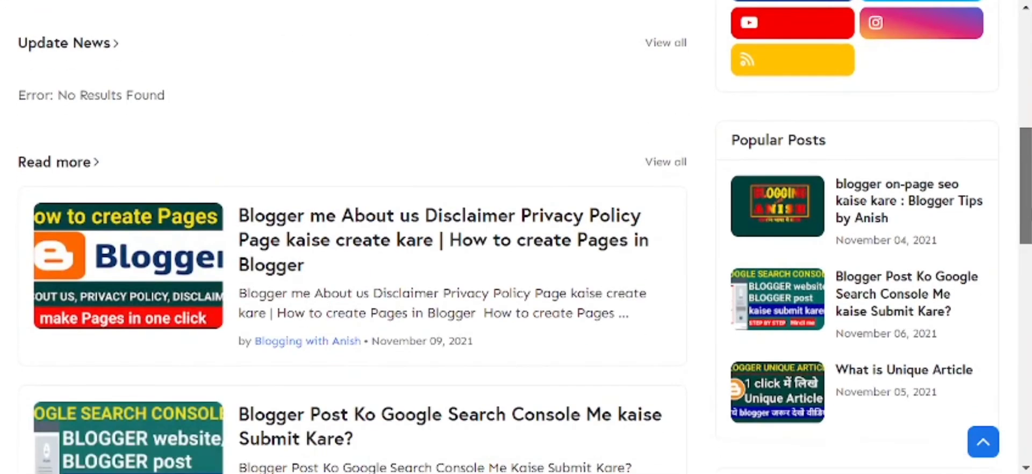
{"action": "scroll", "coordinate": [516, 237], "scroll_direction": "down", "scroll_amount": 8}
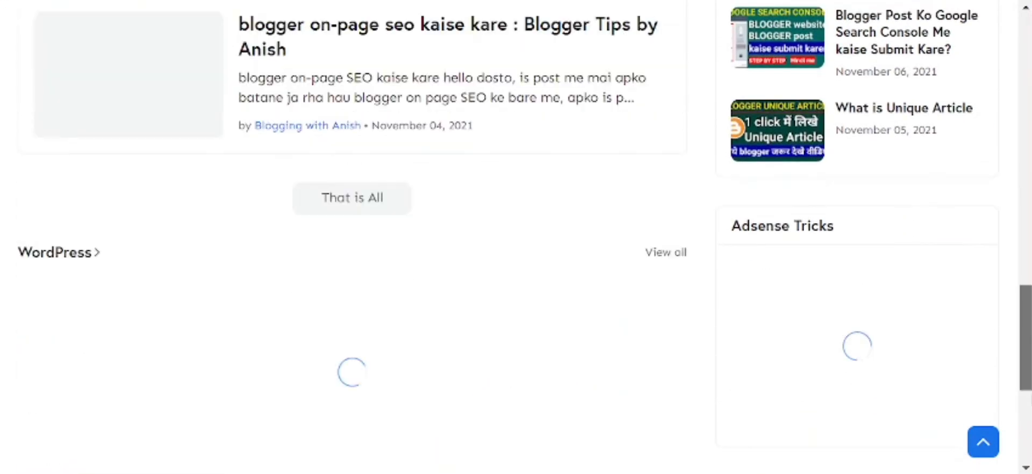
{"action": "scroll", "coordinate": [272, 203], "scroll_direction": "down", "scroll_amount": 2}
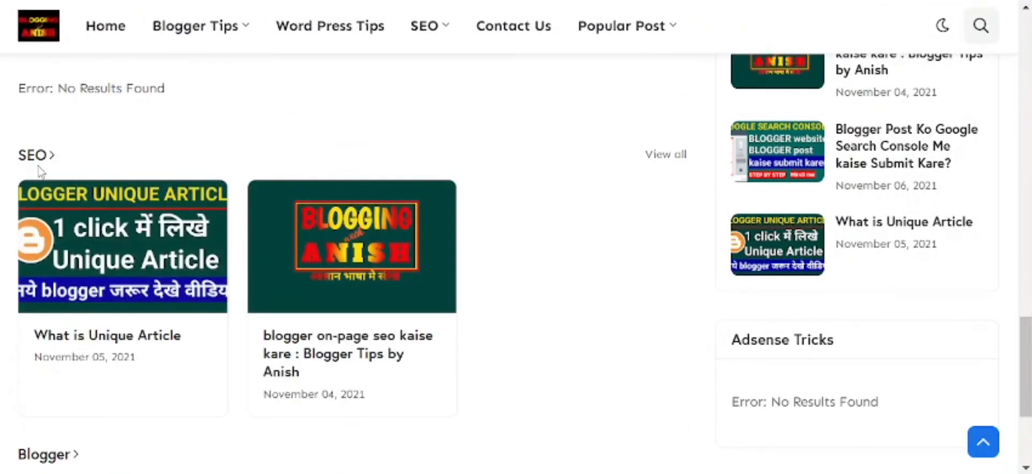
{"action": "scroll", "coordinate": [516, 237], "scroll_direction": "up", "scroll_amount": 1}
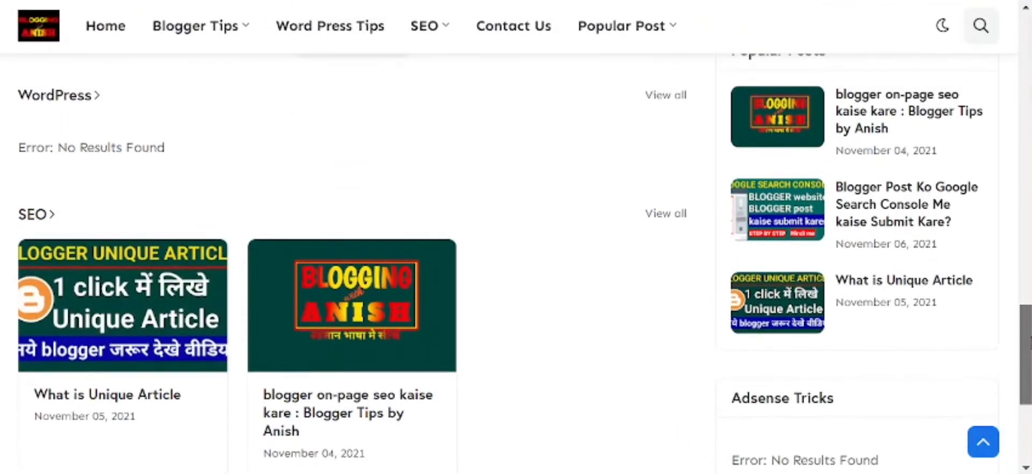
{"action": "scroll", "coordinate": [208, 179], "scroll_direction": "down", "scroll_amount": 1}
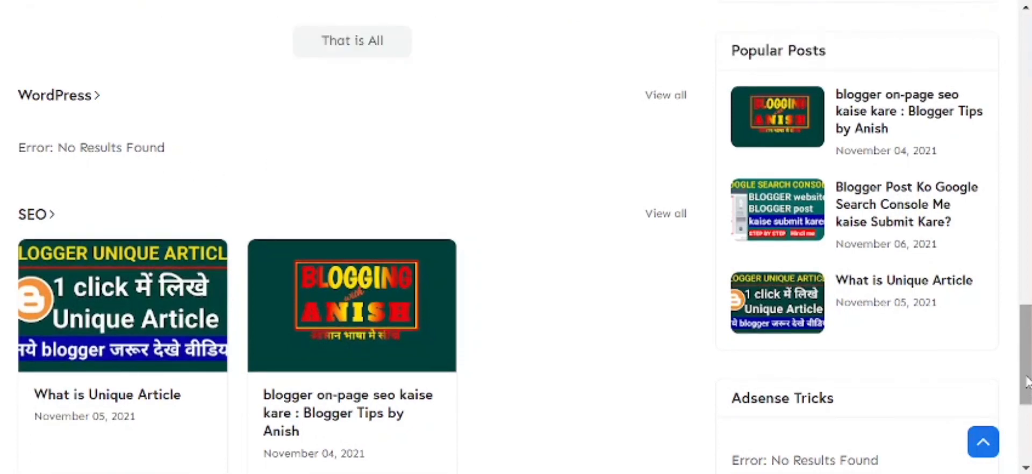
{"action": "scroll", "coordinate": [516, 237], "scroll_direction": "down", "scroll_amount": 2}
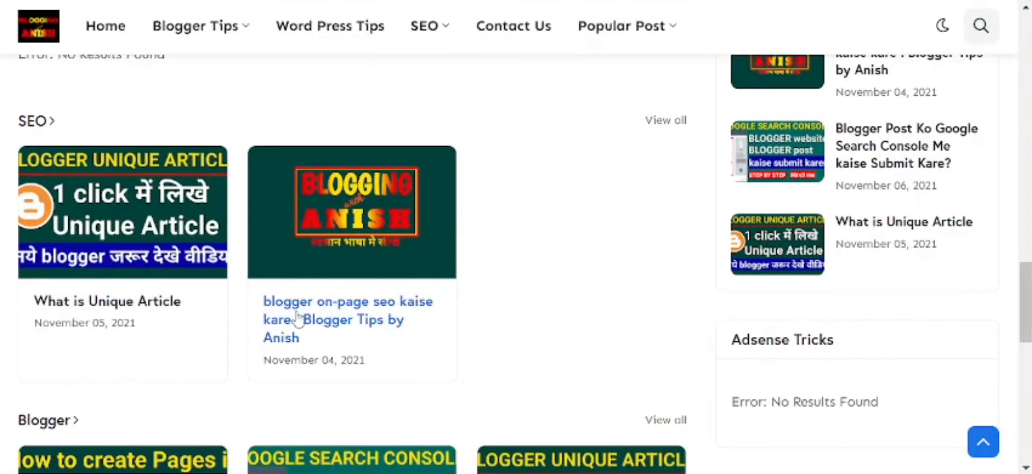
{"action": "scroll", "coordinate": [602, 322], "scroll_direction": "down", "scroll_amount": 5}
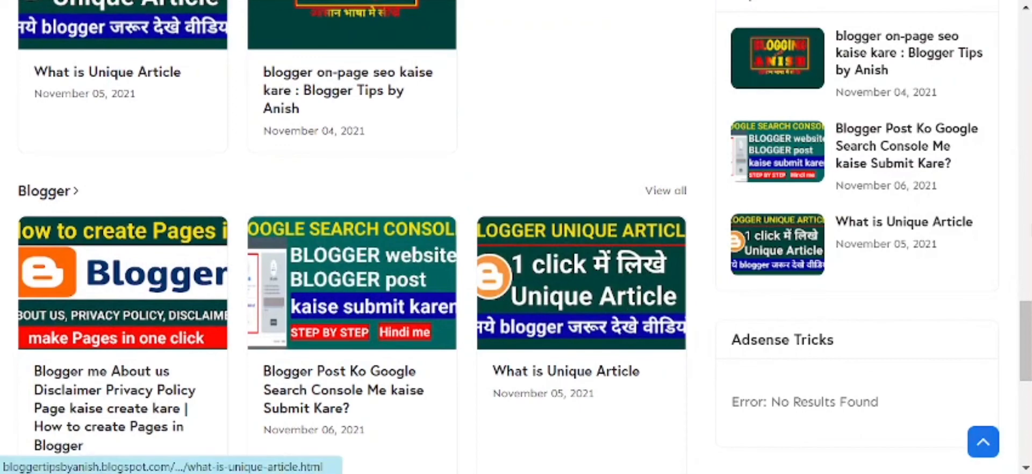
{"action": "scroll", "coordinate": [516, 237], "scroll_direction": "down", "scroll_amount": 8}
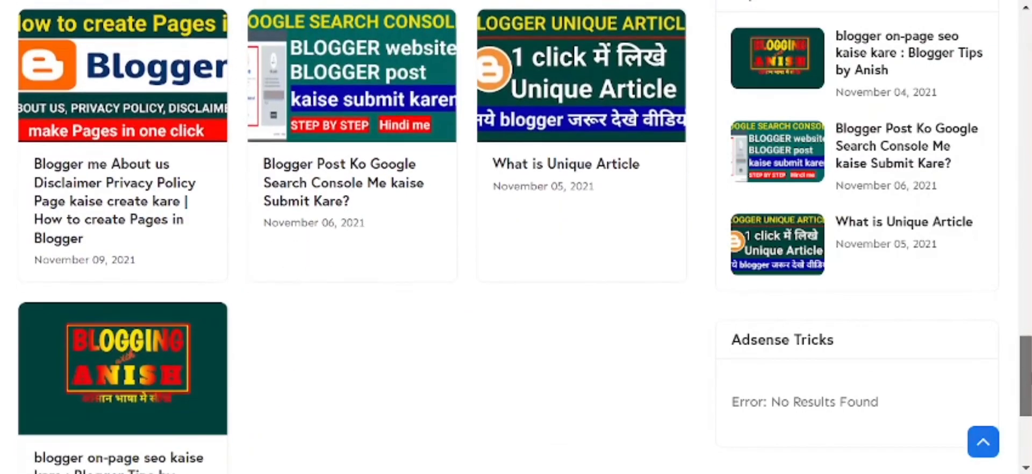
{"action": "scroll", "coordinate": [516, 237], "scroll_direction": "up", "scroll_amount": 5}
{"action": "scroll", "coordinate": [516, 237], "scroll_direction": "down", "scroll_amount": 6}
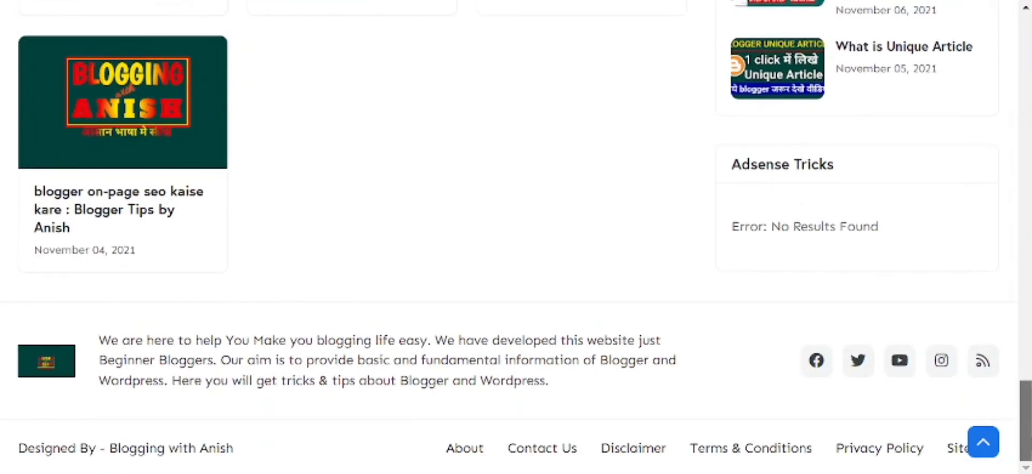
{"action": "scroll", "coordinate": [516, 237], "scroll_direction": "up", "scroll_amount": 15}
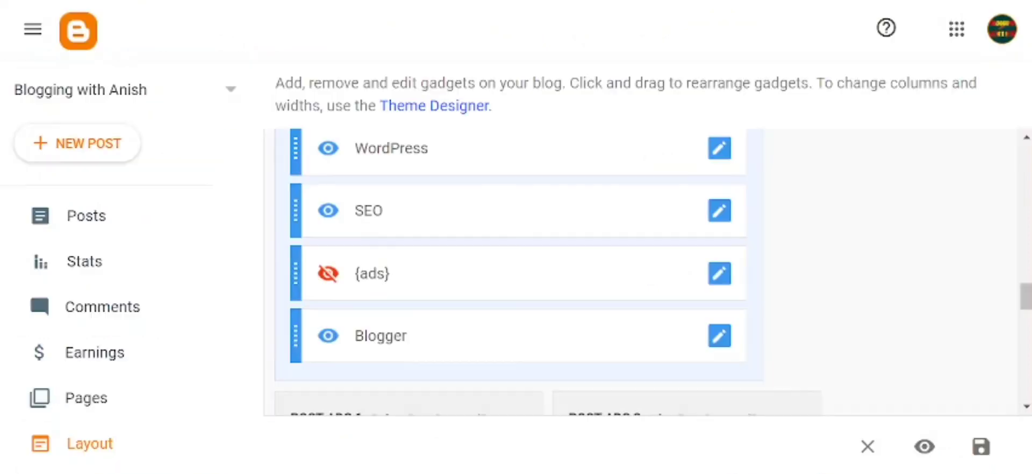
Return to the Blogger layout and examine the Post Ads 1, 2 and 3 and Related Posts sections.
{"action": "left_click_drag", "start_coordinate": [1024, 295], "coordinate": [1026, 321]}
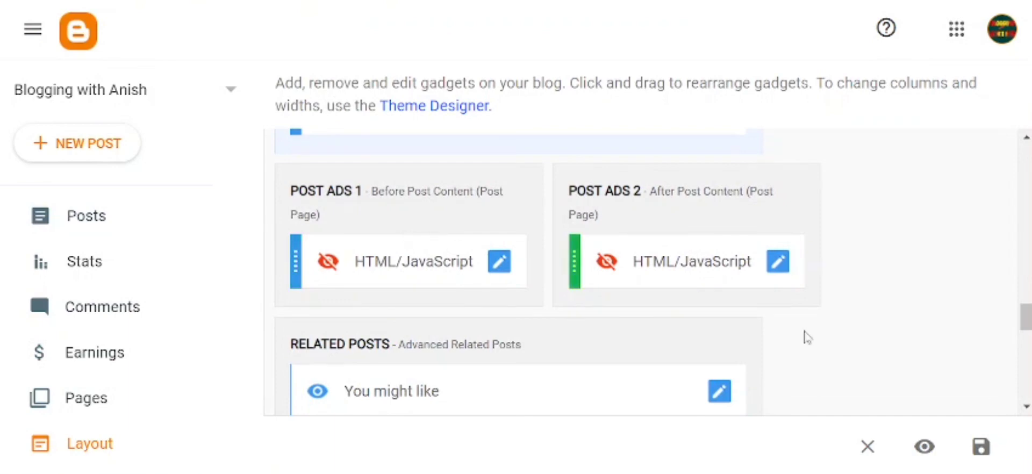
{"action": "left_click_drag", "start_coordinate": [1026, 317], "coordinate": [1026, 332]}
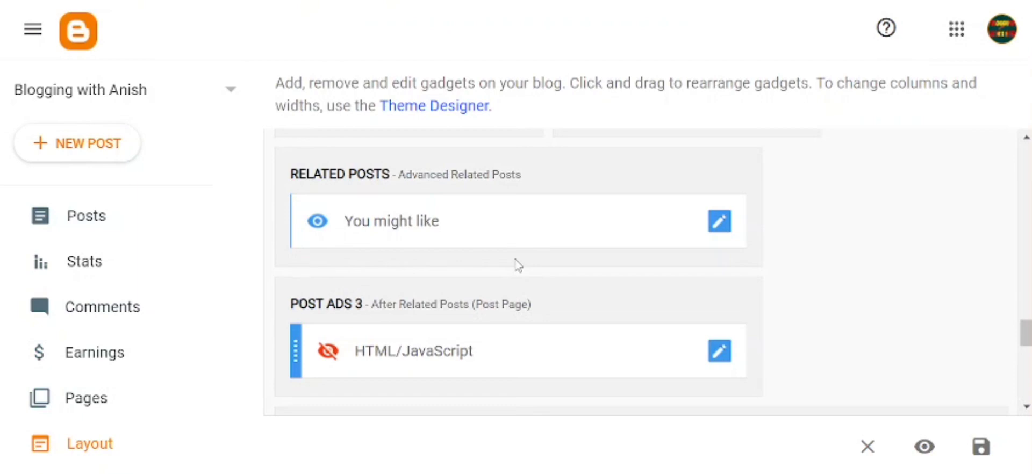
{"action": "left_click_drag", "start_coordinate": [1024, 330], "coordinate": [1027, 351]}
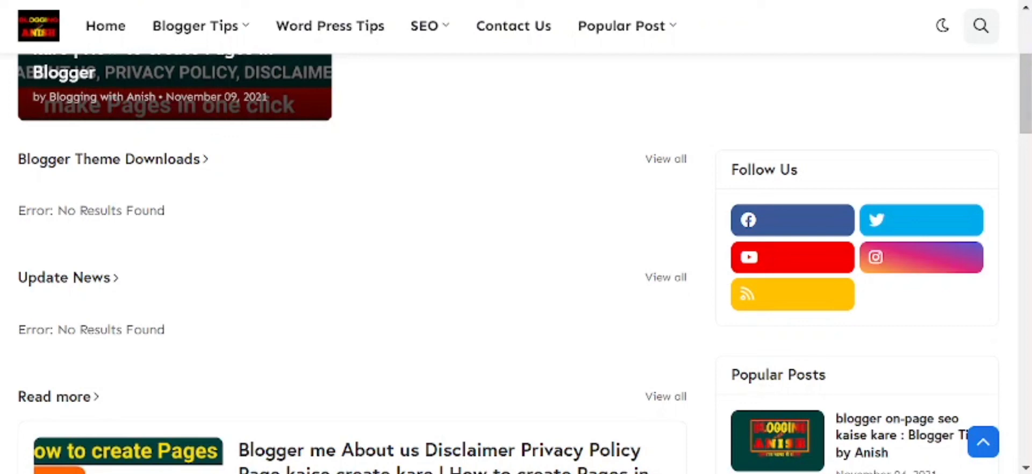
Review the live home page from the header menu and trending bar down through the post sections.
{"action": "left_click_drag", "start_coordinate": [1026, 60], "coordinate": [1027, 22]}
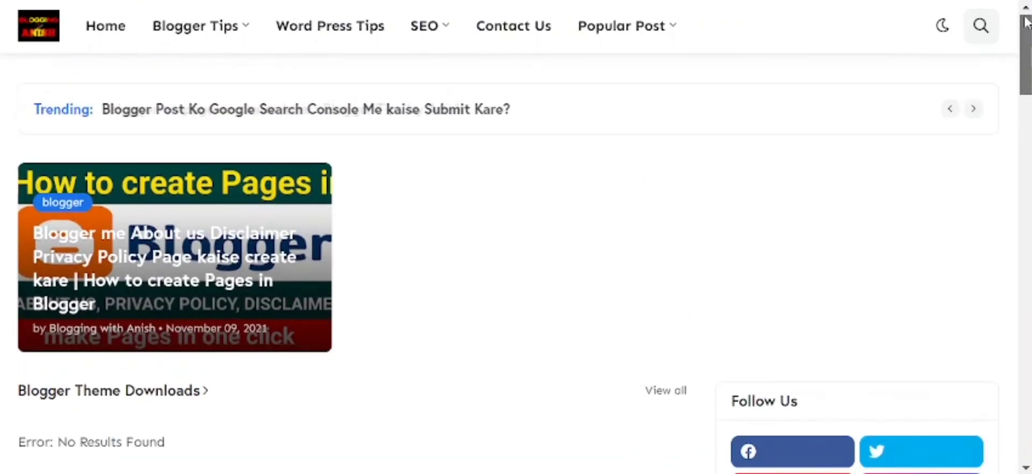
{"action": "mouse_move", "coordinate": [240, 43]}
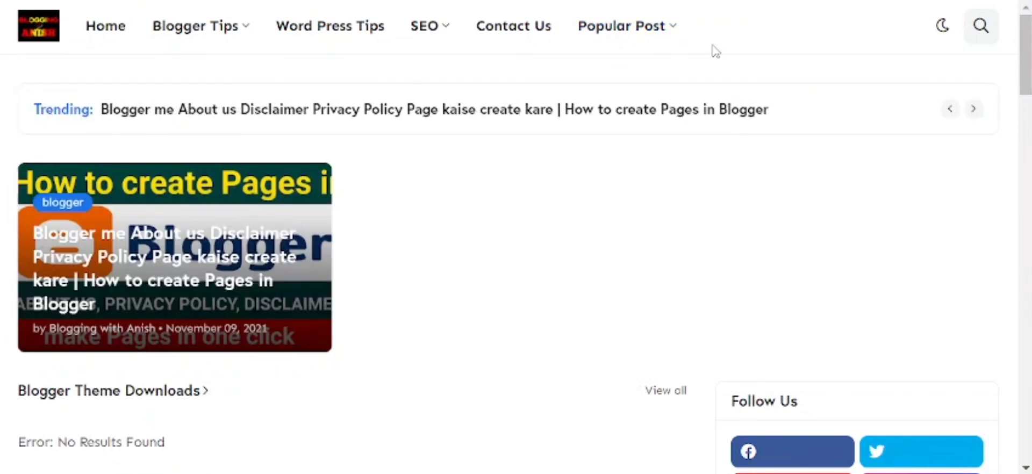
{"action": "scroll", "coordinate": [1025, 59], "scroll_direction": "down", "scroll_amount": 5}
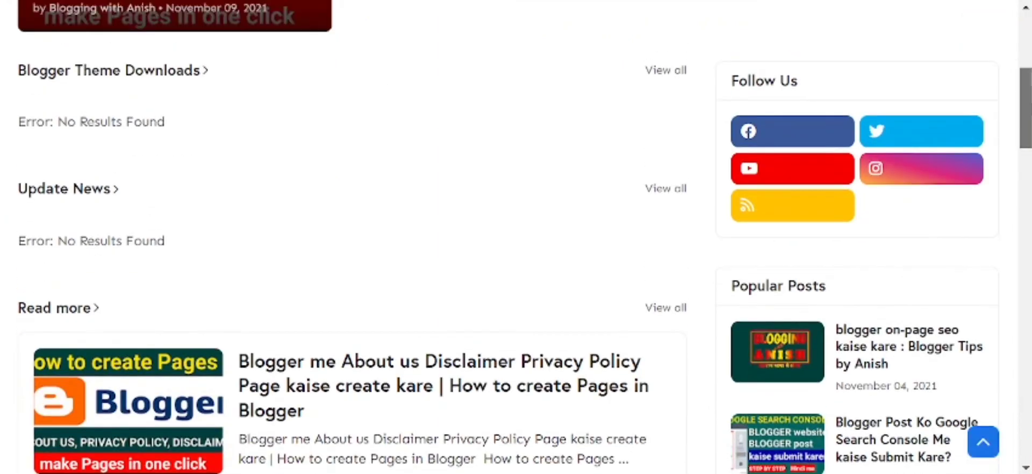
{"action": "scroll", "coordinate": [516, 237], "scroll_direction": "down", "scroll_amount": 1}
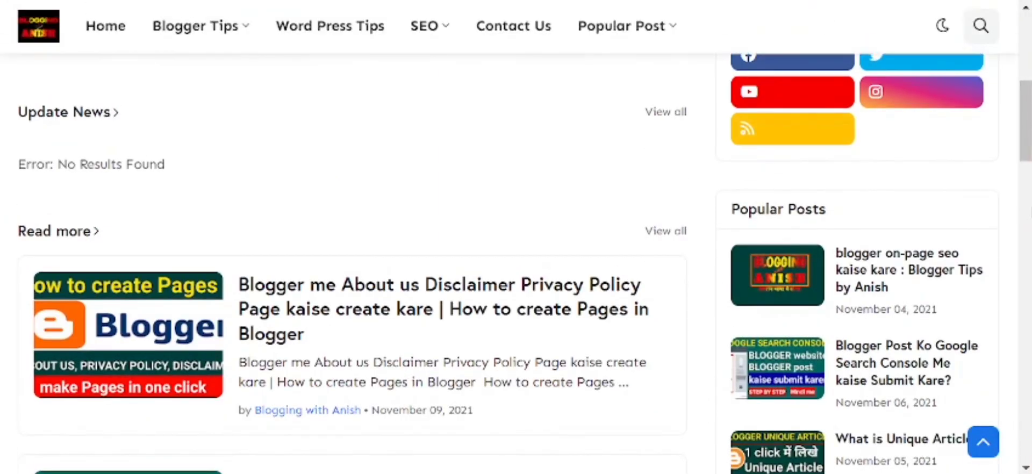
{"action": "scroll", "coordinate": [516, 237], "scroll_direction": "down", "scroll_amount": 10}
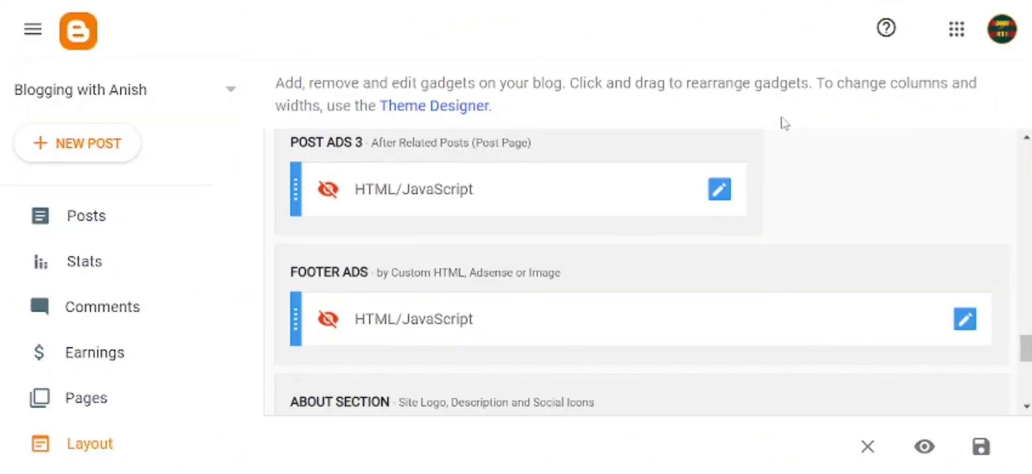
In the Blogger layout, examine the Footer Ads, About Section, Footer Copyright, Footer Menu and Cookie Consent sections, and return to Theme Options.
{"action": "scroll", "coordinate": [1024, 357], "scroll_direction": "down", "scroll_amount": 2}
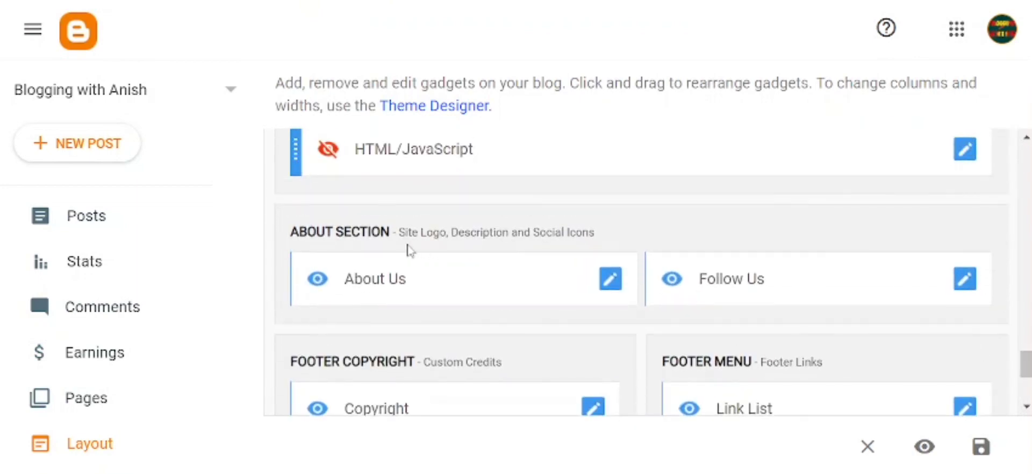
{"action": "scroll", "coordinate": [639, 271], "scroll_direction": "up", "scroll_amount": 2}
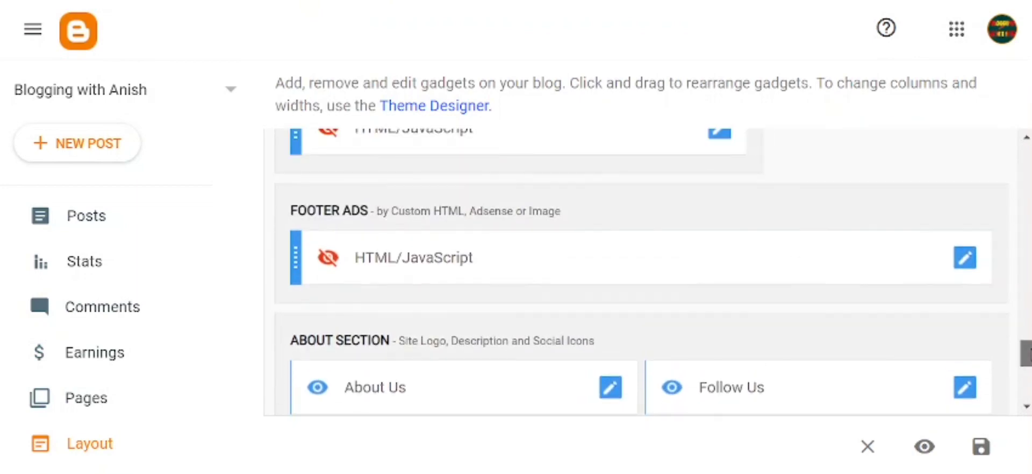
{"action": "scroll", "coordinate": [639, 271], "scroll_direction": "down", "scroll_amount": 5}
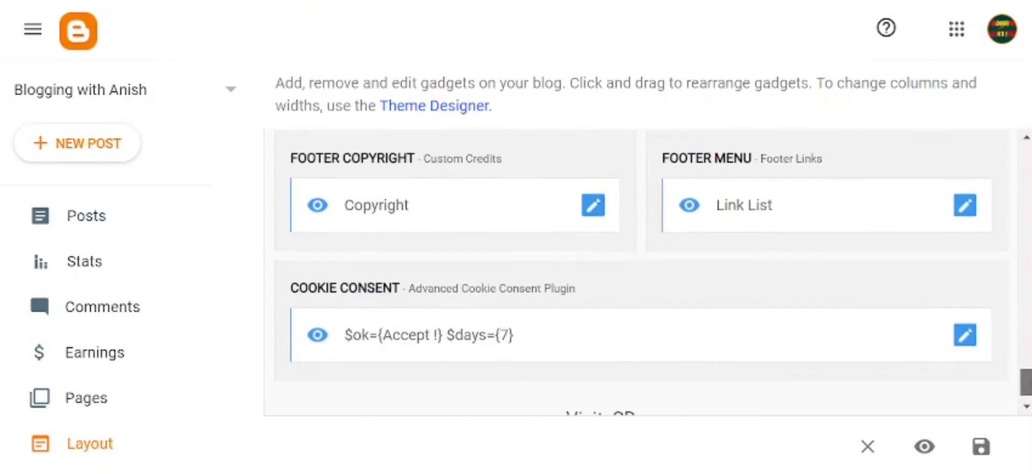
{"action": "scroll", "coordinate": [640, 271], "scroll_direction": "up", "scroll_amount": 2}
{"action": "scroll", "coordinate": [408, 253], "scroll_direction": "up", "scroll_amount": 2}
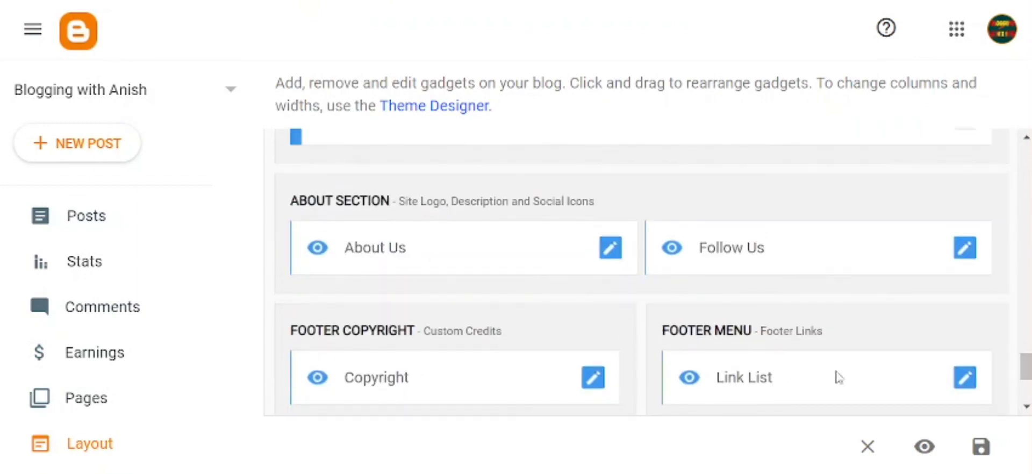
{"action": "scroll", "coordinate": [1025, 368], "scroll_direction": "down", "scroll_amount": 4}
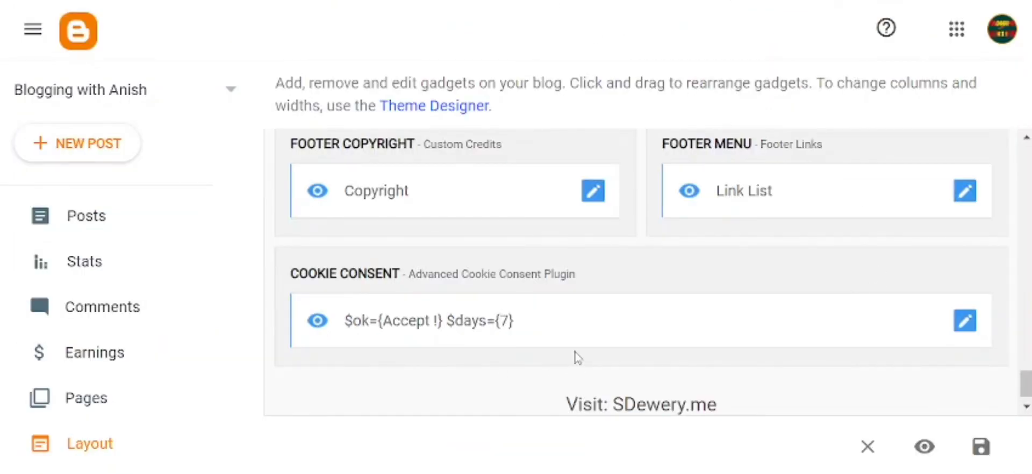
{"action": "scroll", "coordinate": [1025, 386], "scroll_direction": "down", "scroll_amount": 1}
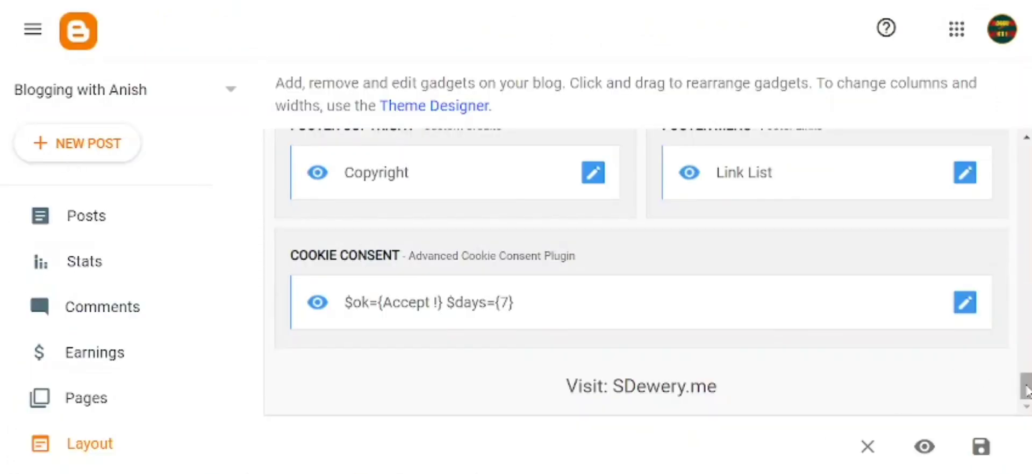
{"action": "left_click_drag", "start_coordinate": [1024, 384], "coordinate": [1022, 171]}
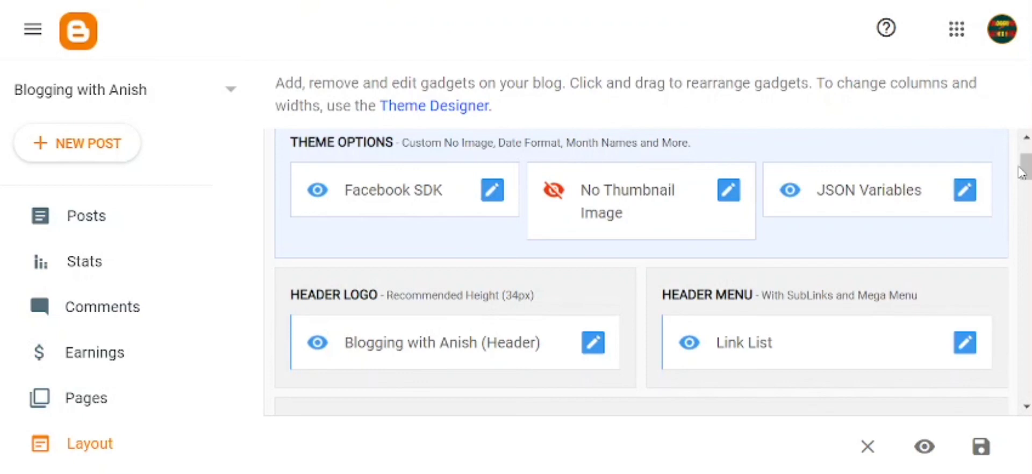